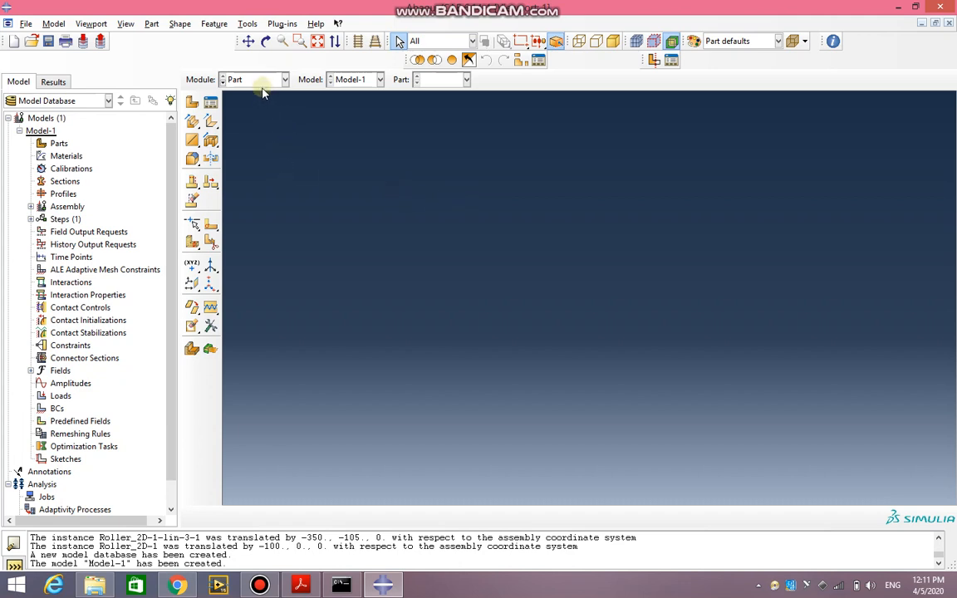
- Create a 2D planar analytical rigid part named Roller_2D and open its section sketch
{"action": "left_click", "coordinate": [211, 103]}
{"action": "left_click", "coordinate": [595, 160]}
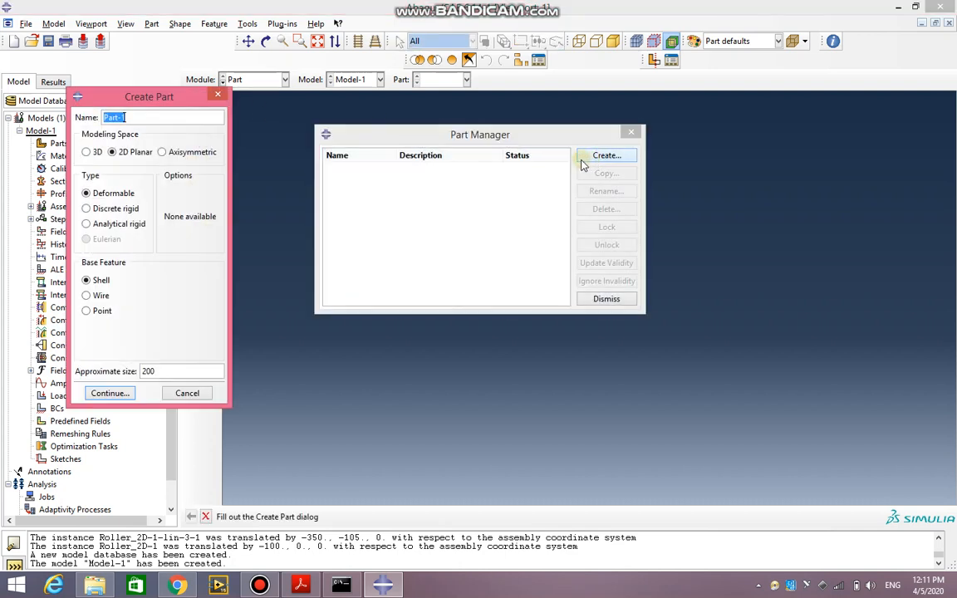
{"action": "left_click", "coordinate": [135, 153]}
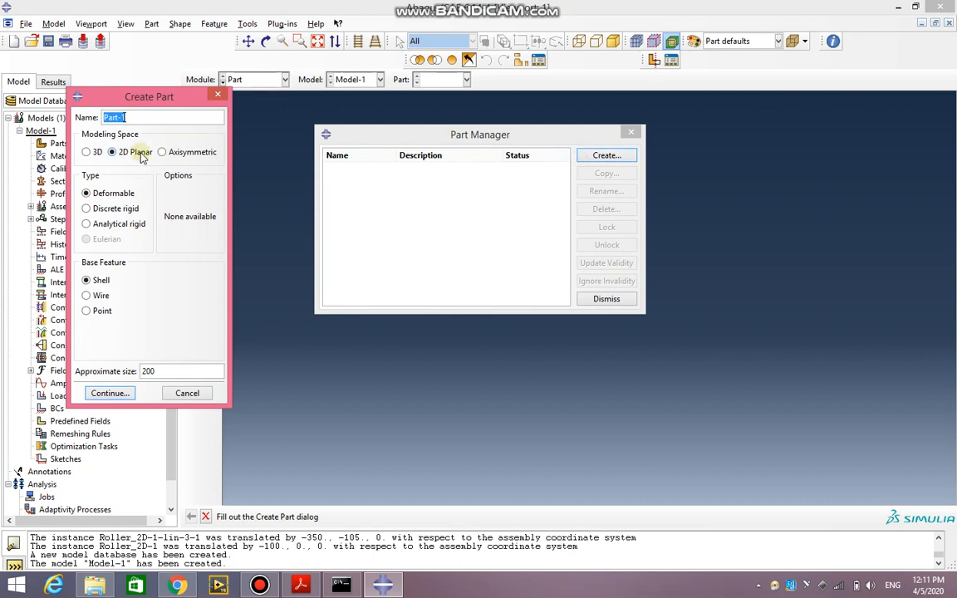
{"action": "left_click", "coordinate": [145, 121]}
{"action": "type", "text": "Roll"}
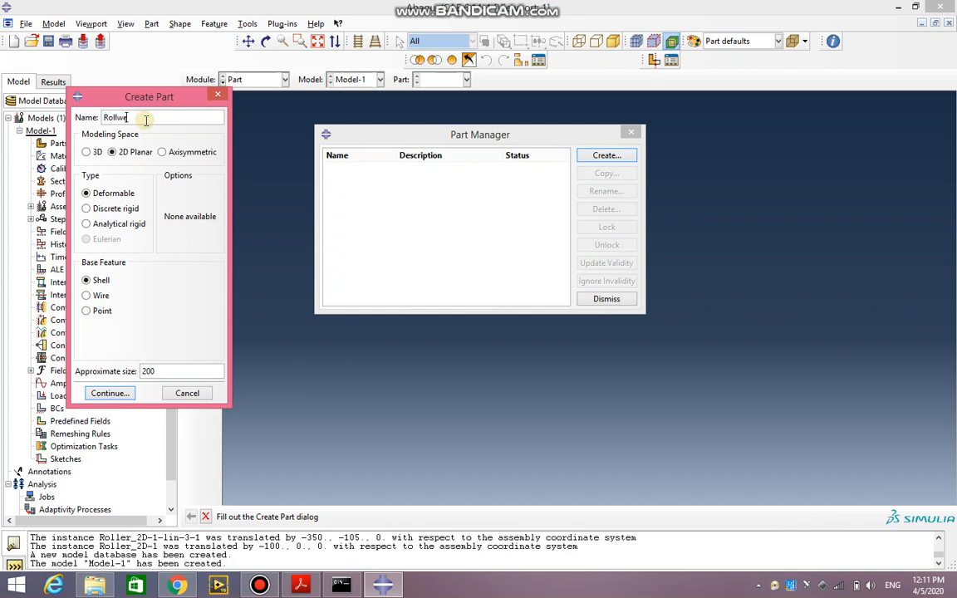
{"action": "type", "text": "er_2D"}
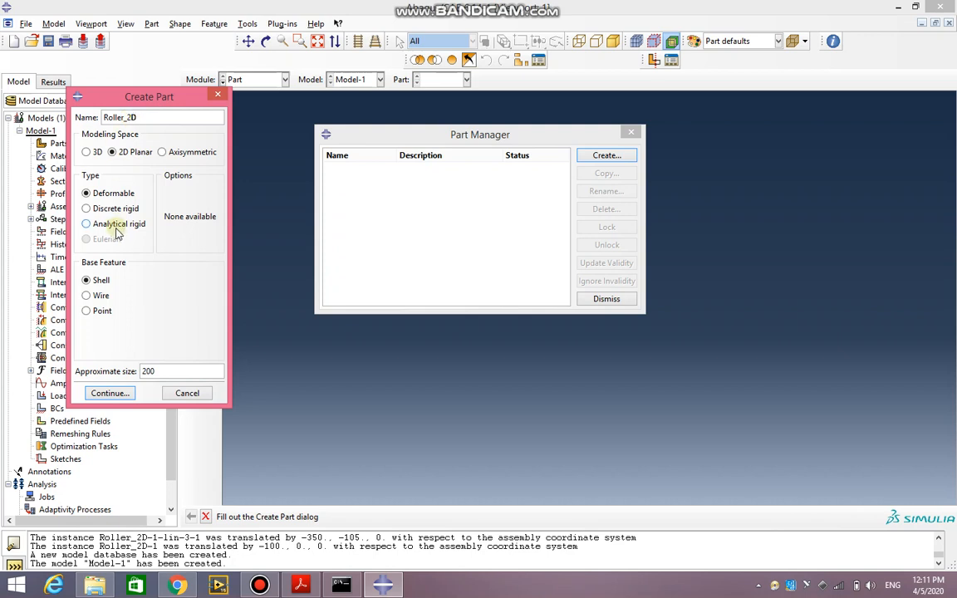
{"action": "left_click", "coordinate": [116, 226]}
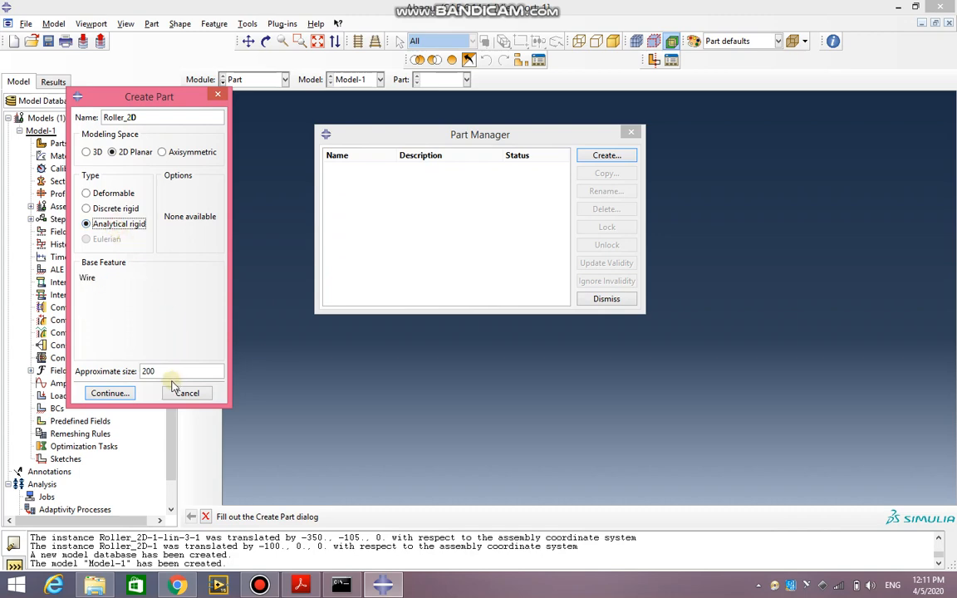
{"action": "left_click", "coordinate": [104, 394]}
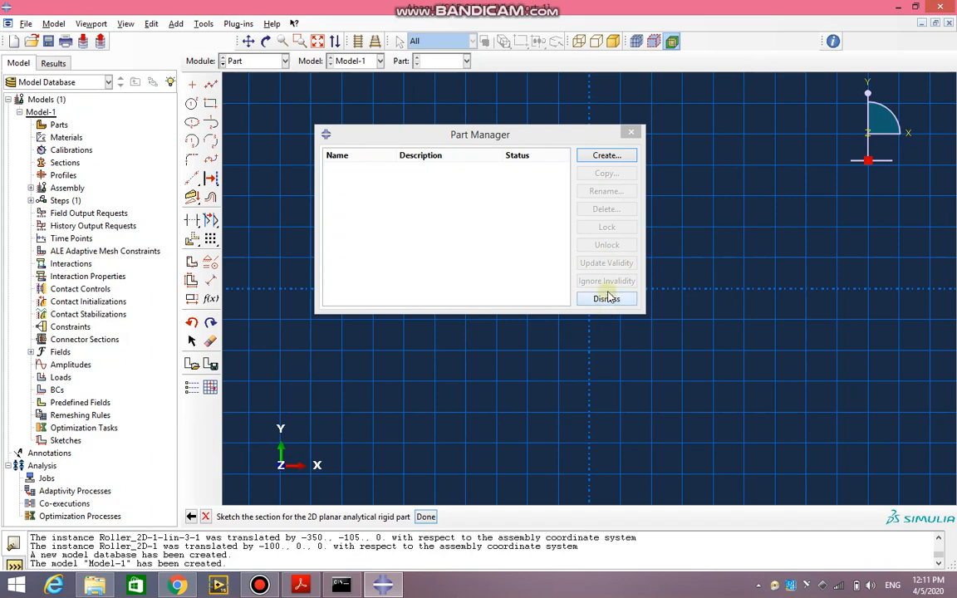
{"action": "left_click", "coordinate": [606, 298]}
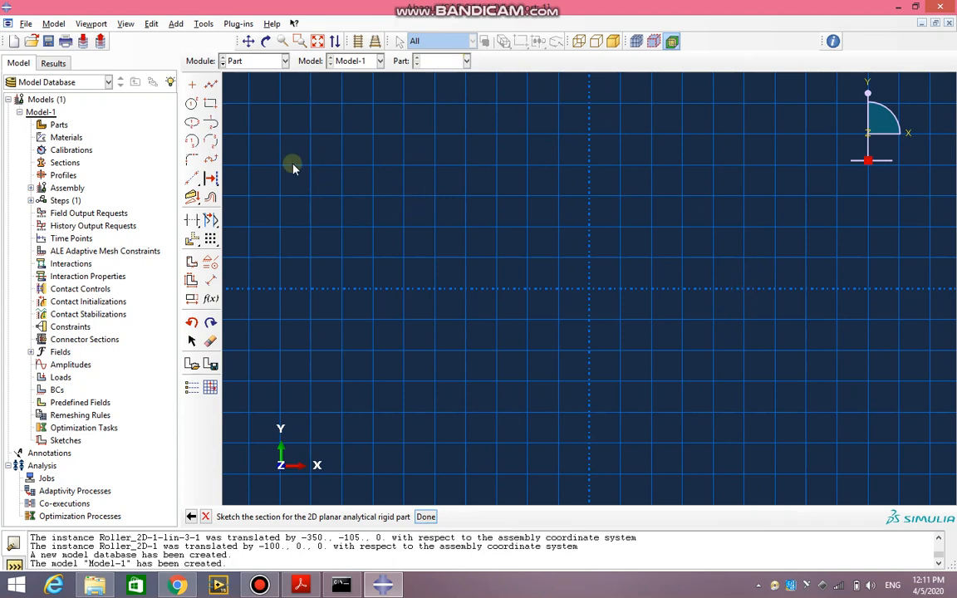
- Sketch three end-to-end arcs centred on the origin that together close a circle with a radius of about 28.75
{"action": "left_click", "coordinate": [194, 142]}
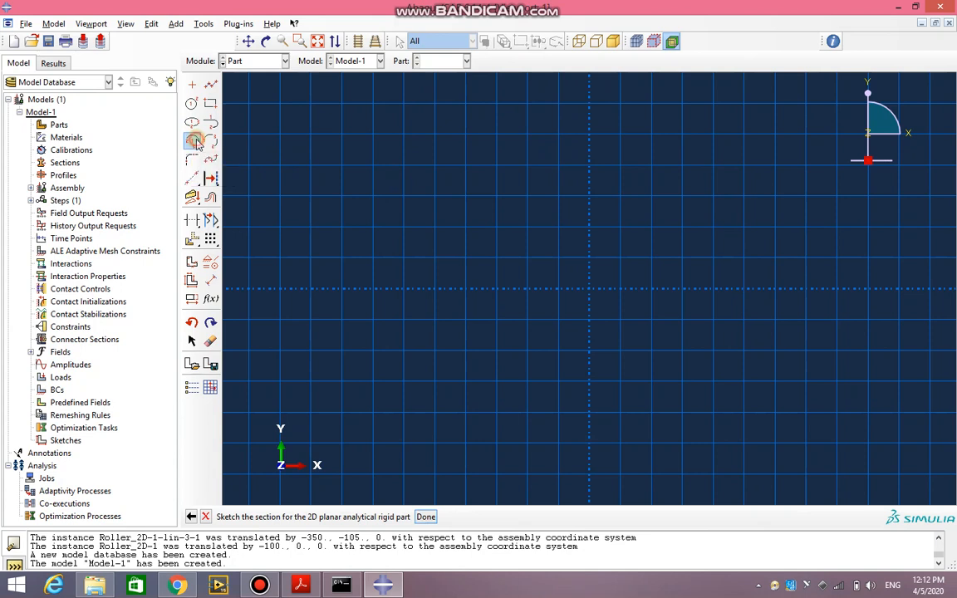
{"action": "left_click", "coordinate": [589, 290]}
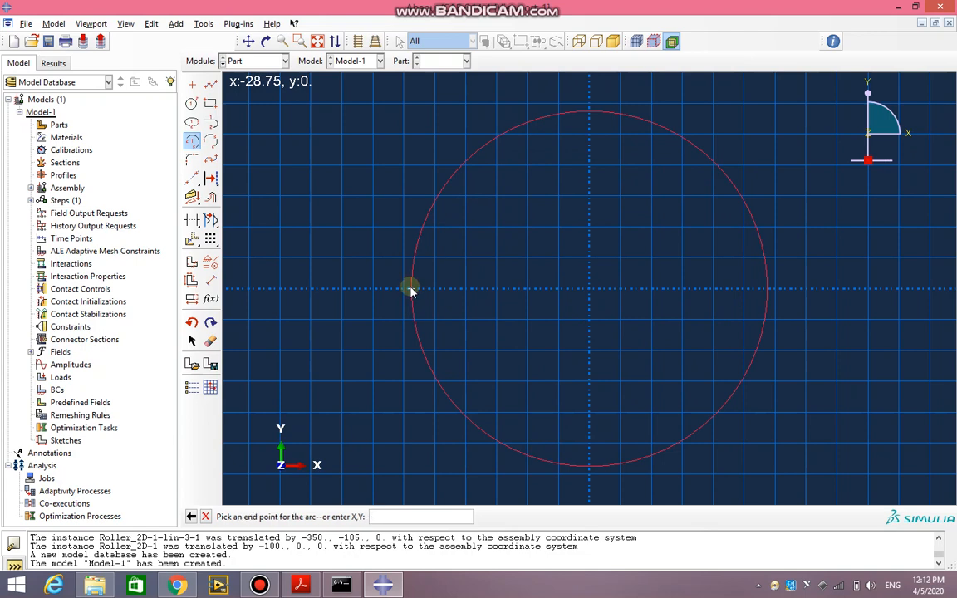
{"action": "left_click", "coordinate": [410, 289]}
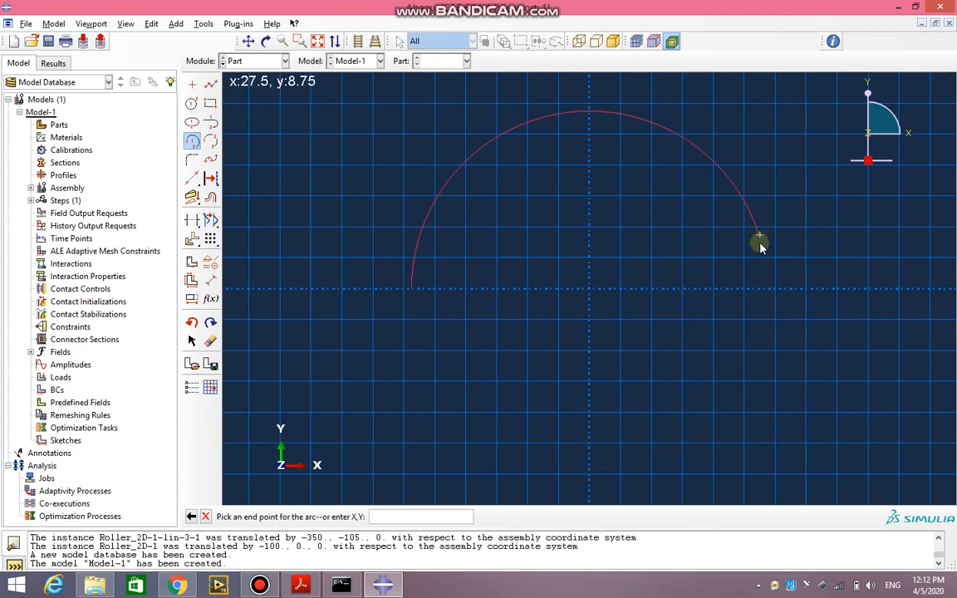
{"action": "left_click", "coordinate": [759, 242]}
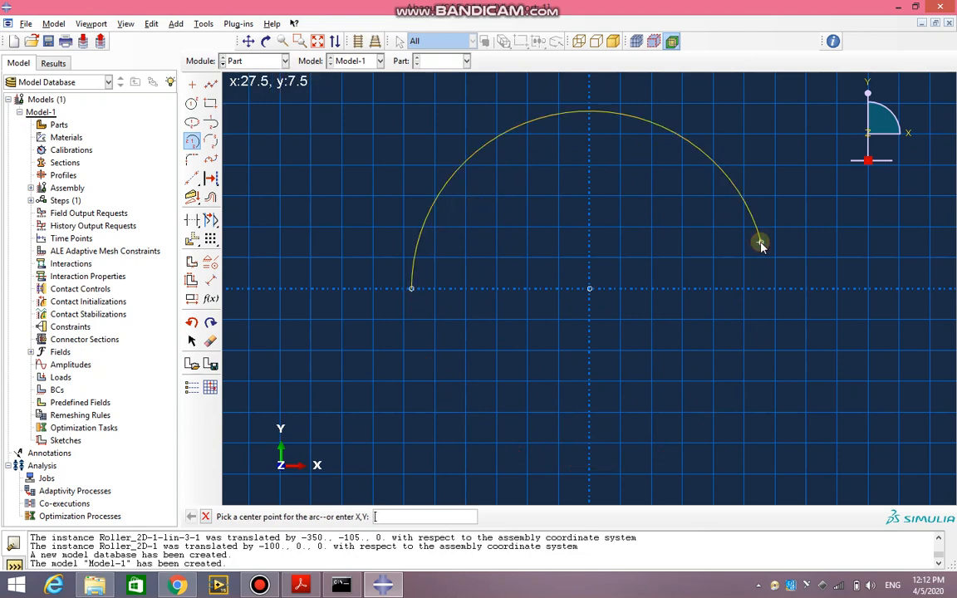
{"action": "left_click", "coordinate": [588, 289]}
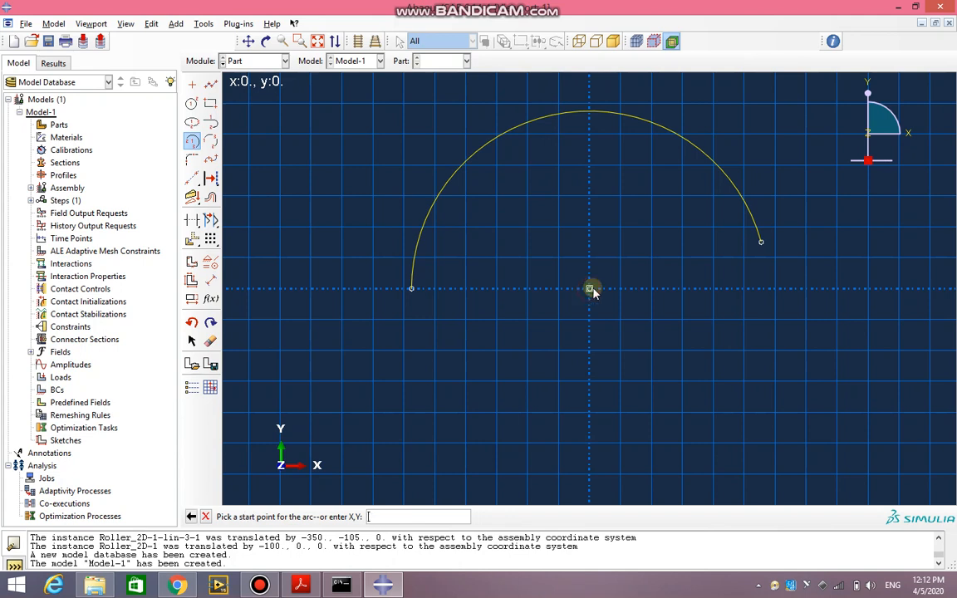
{"action": "left_click", "coordinate": [762, 243]}
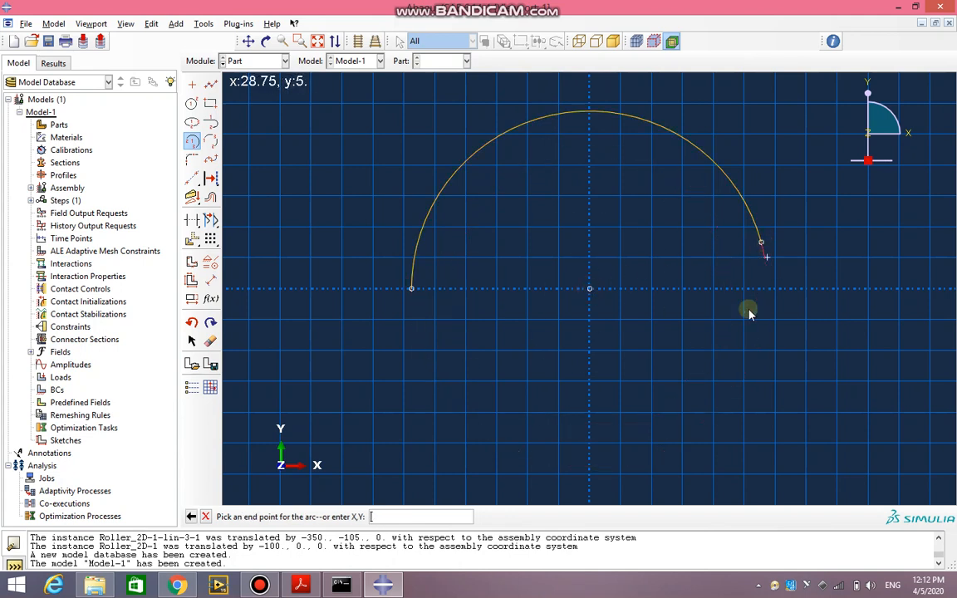
{"action": "left_click", "coordinate": [413, 350]}
{"action": "left_click", "coordinate": [589, 289]}
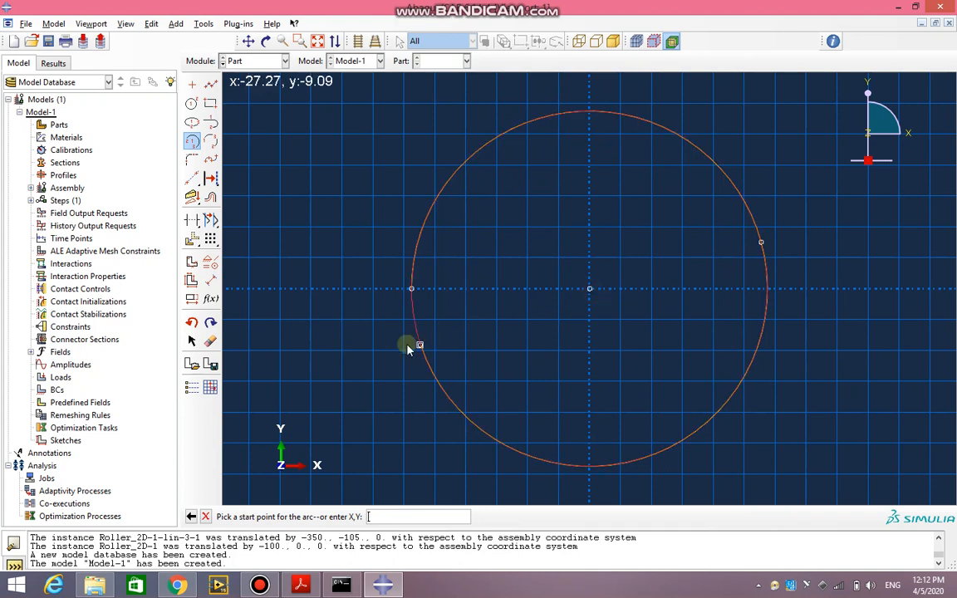
{"action": "left_click", "coordinate": [420, 348]}
{"action": "left_click", "coordinate": [412, 289]}
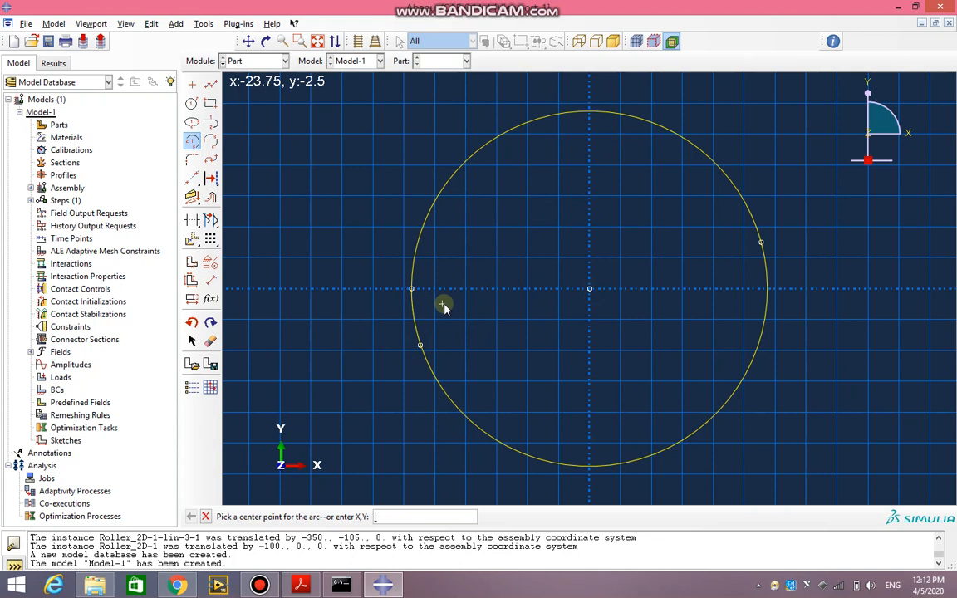
- Dimension the lower arc of the circle with a radius of 50 and finish the roller sketch
{"action": "left_click", "coordinate": [210, 280]}
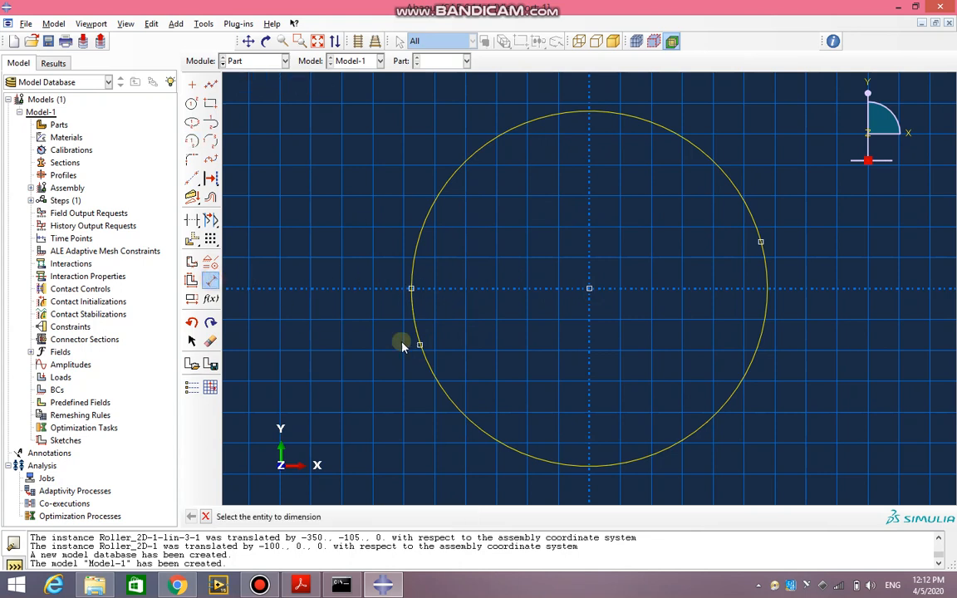
{"action": "left_click", "coordinate": [449, 400]}
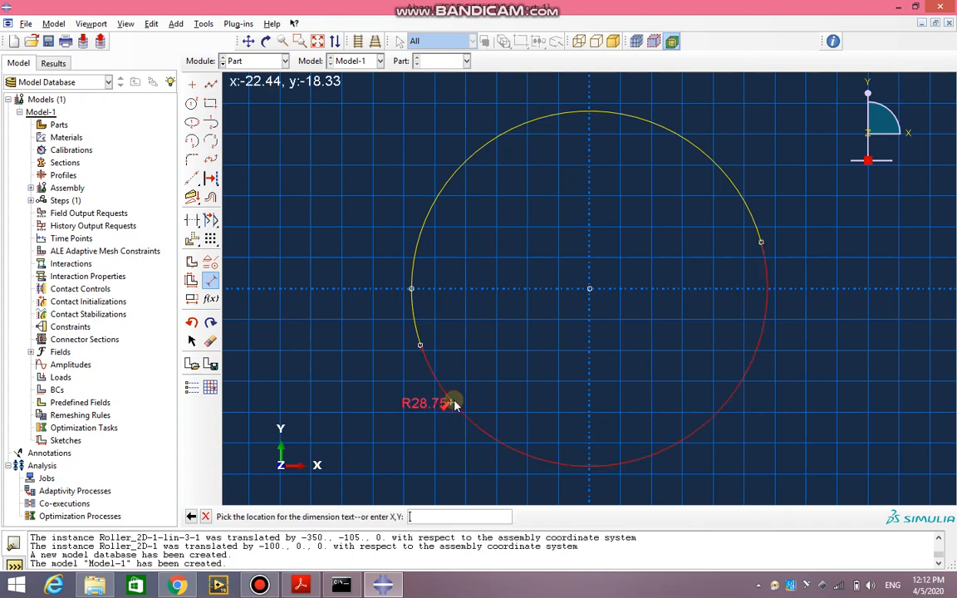
{"action": "left_click", "coordinate": [601, 299]}
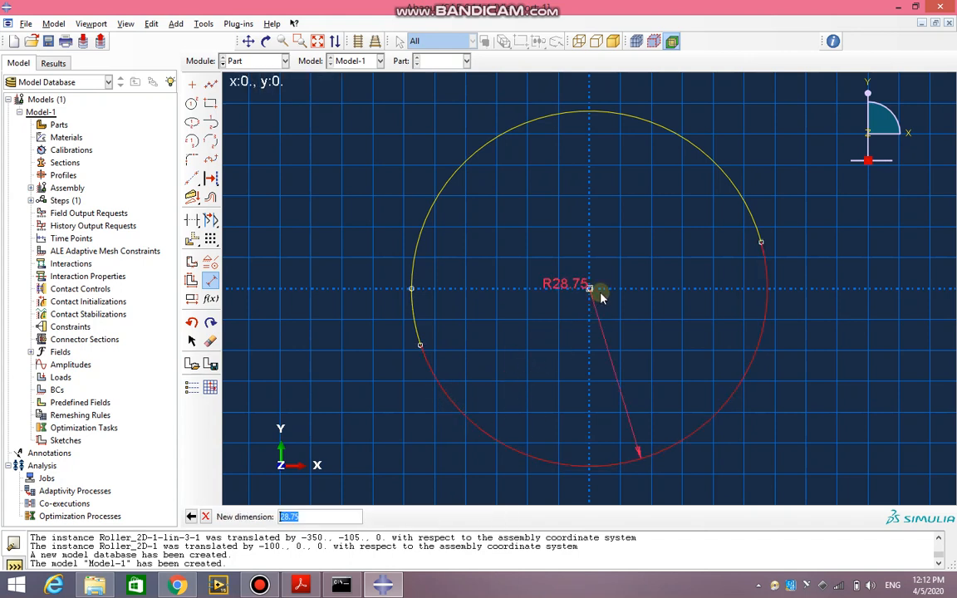
{"action": "type", "text": "50"}
{"action": "key", "text": "Return"}
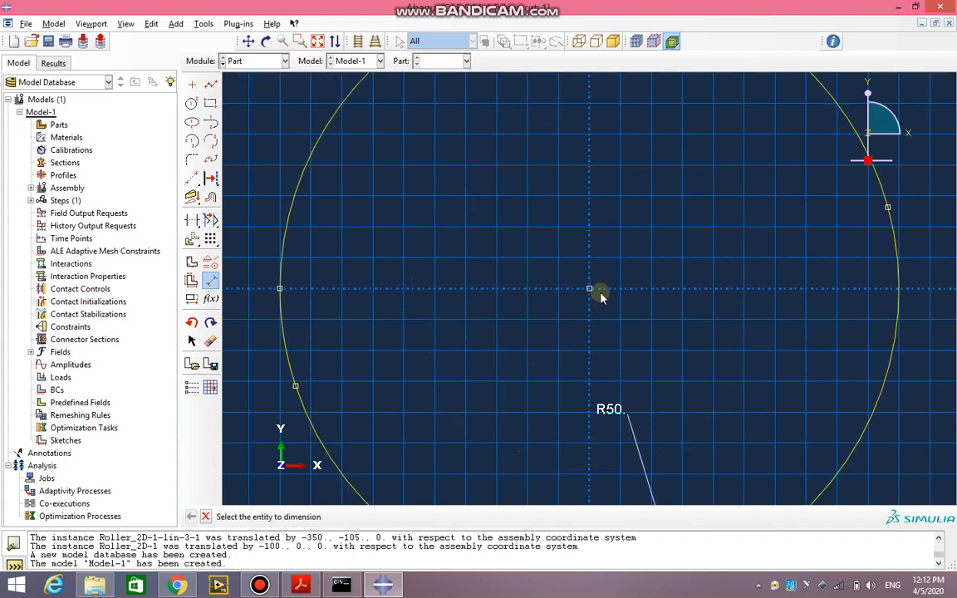
{"action": "left_click", "coordinate": [318, 42]}
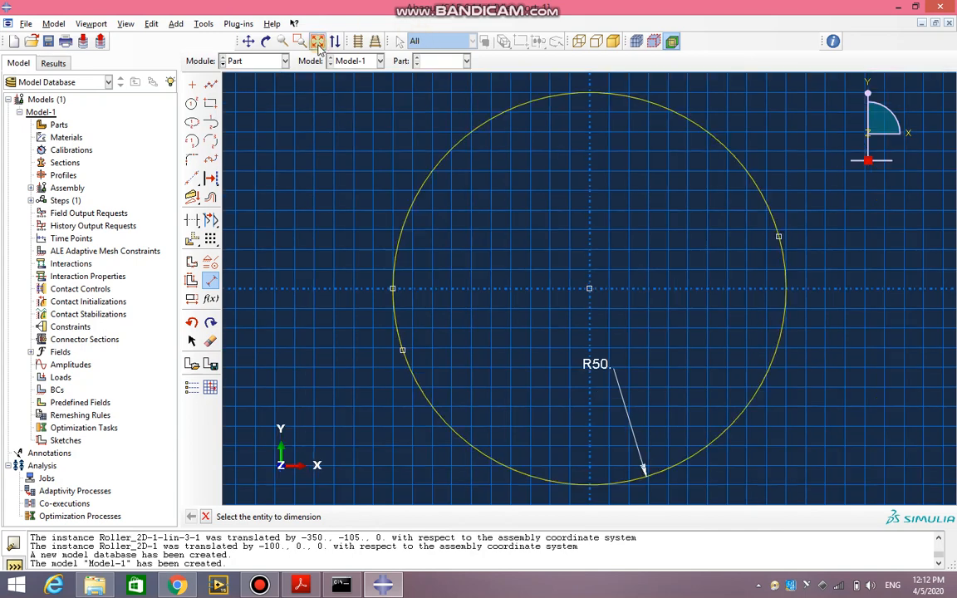
{"action": "right_click", "coordinate": [323, 202]}
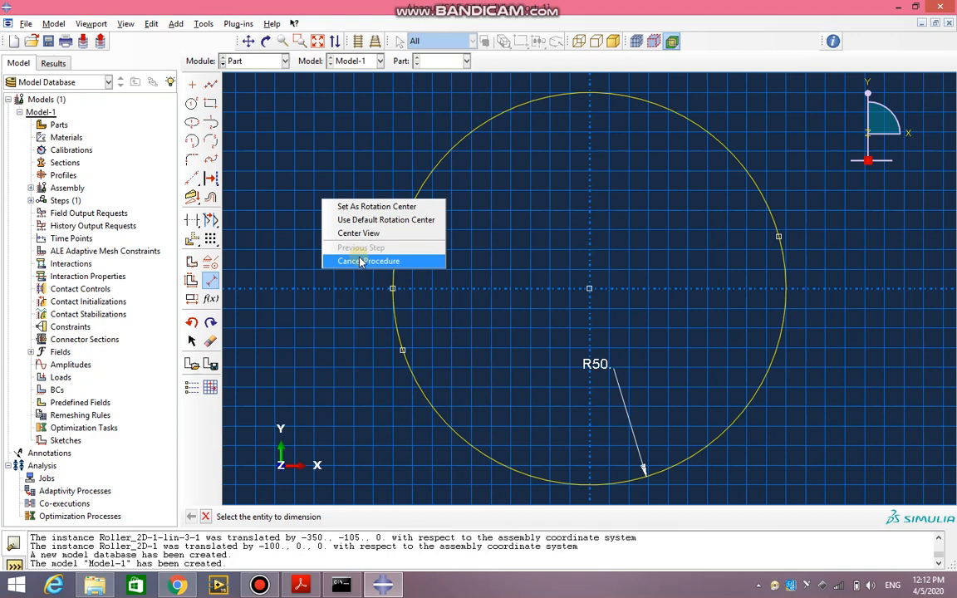
{"action": "left_click", "coordinate": [361, 261]}
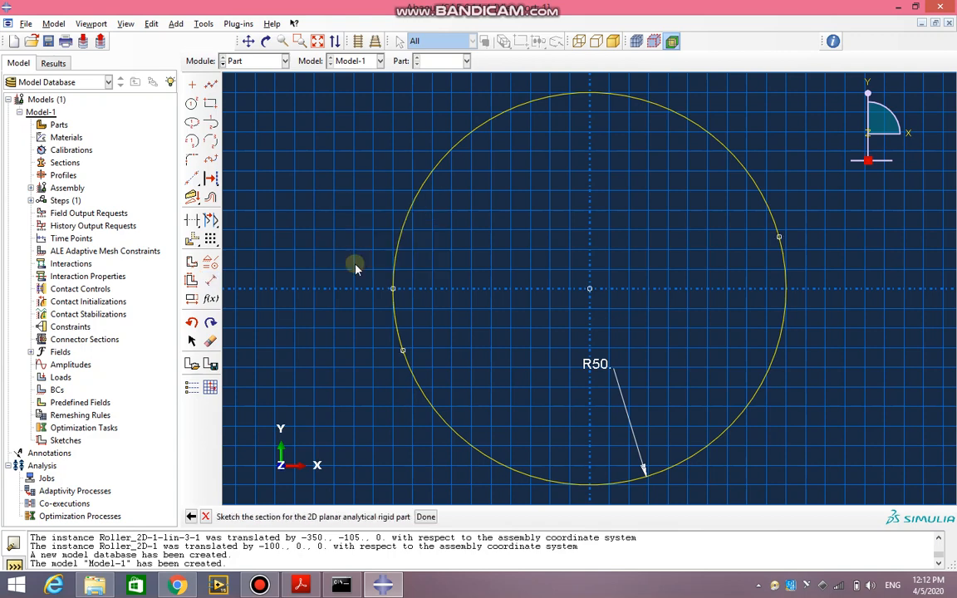
{"action": "left_click", "coordinate": [427, 517]}
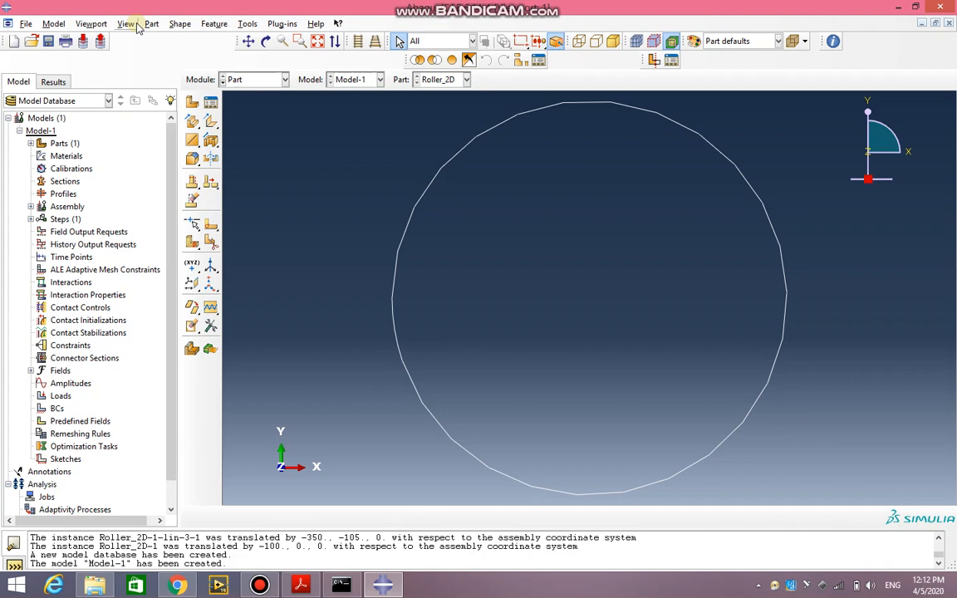
- Set the curve refinement of the roller part's display to Extra Fine
{"action": "left_click", "coordinate": [137, 25]}
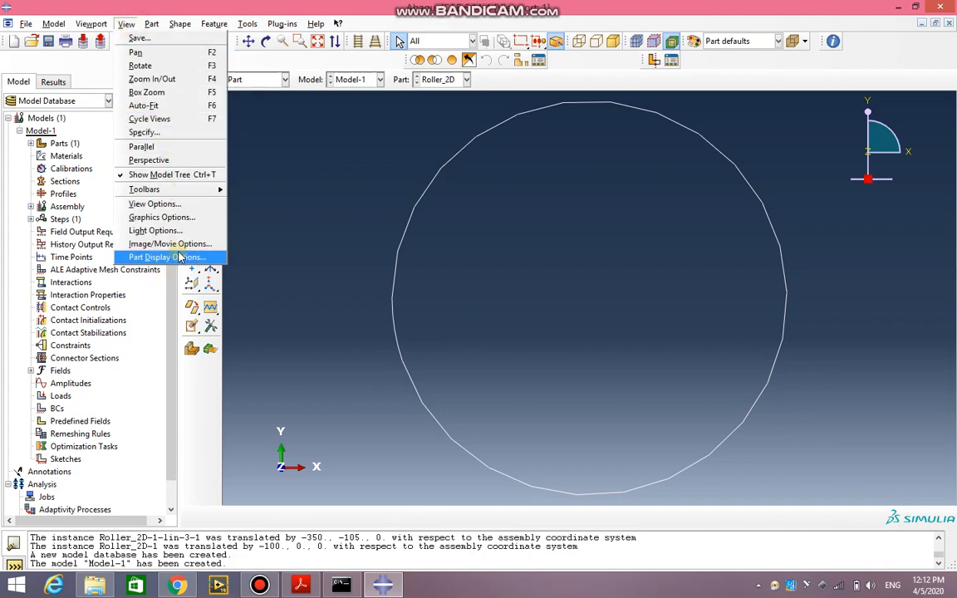
{"action": "left_click", "coordinate": [183, 251]}
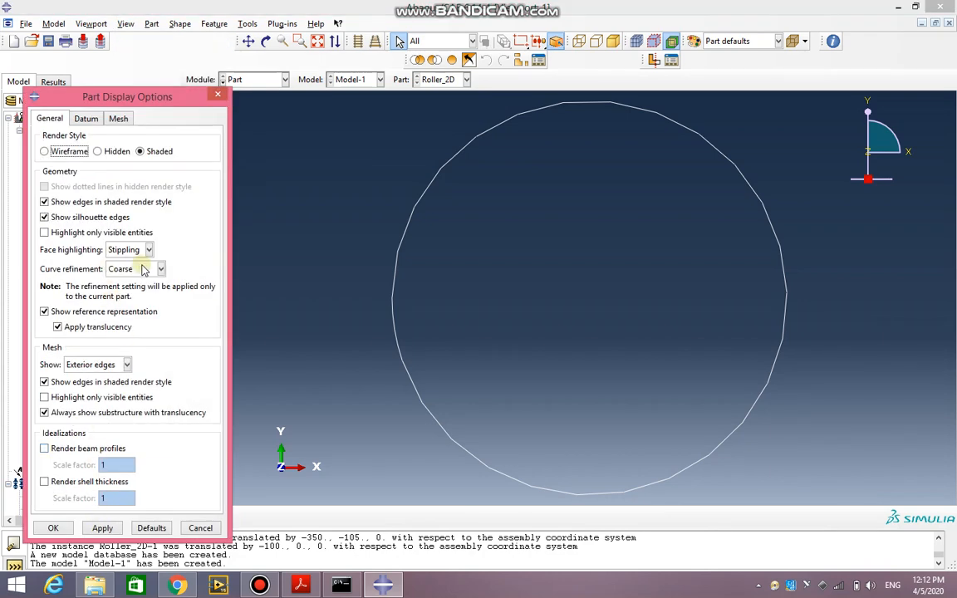
{"action": "left_click", "coordinate": [143, 269]}
{"action": "left_click", "coordinate": [126, 334]}
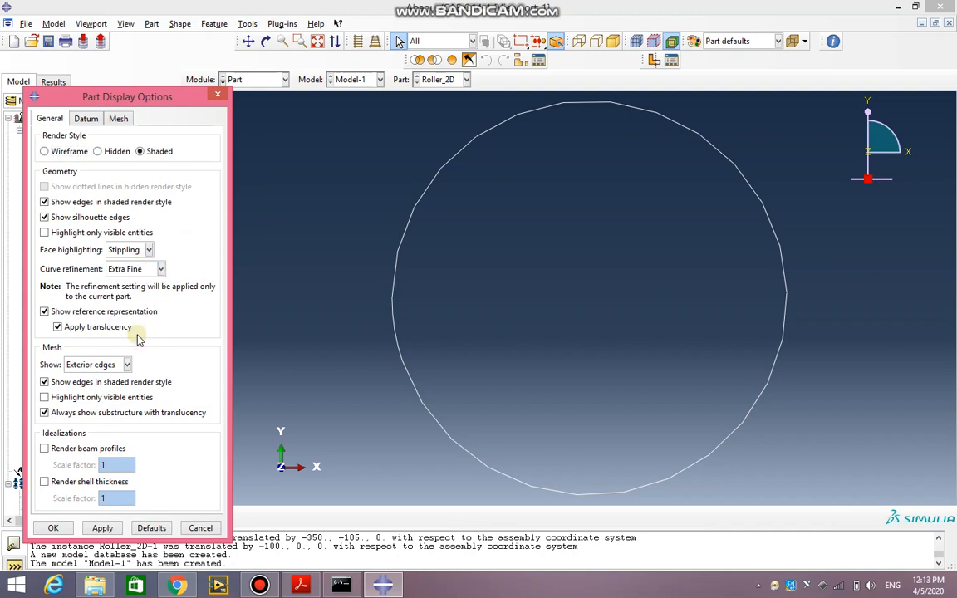
{"action": "left_click", "coordinate": [50, 528]}
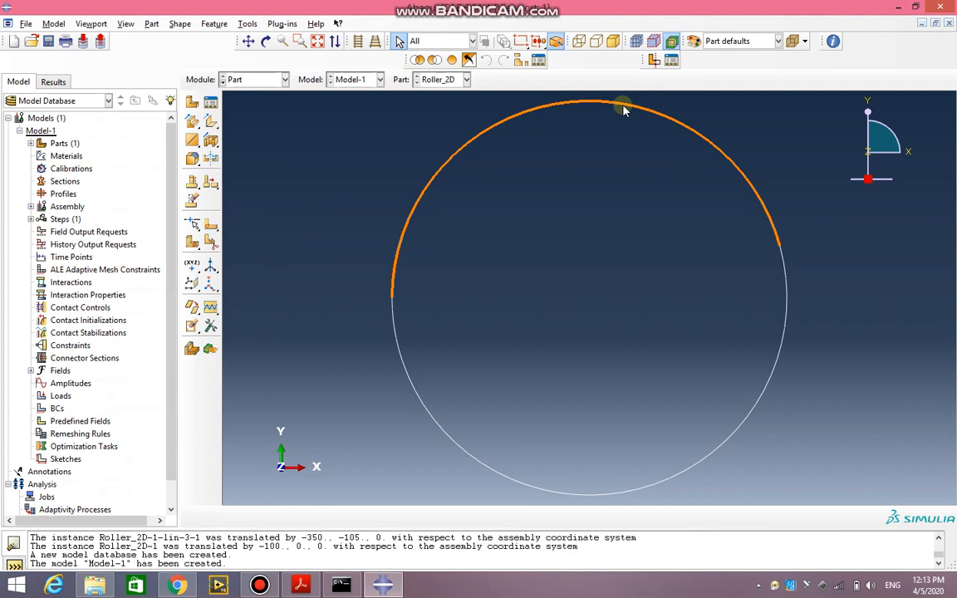
- Add a reference point at the centre of the roller circle
{"action": "left_click", "coordinate": [248, 23]}
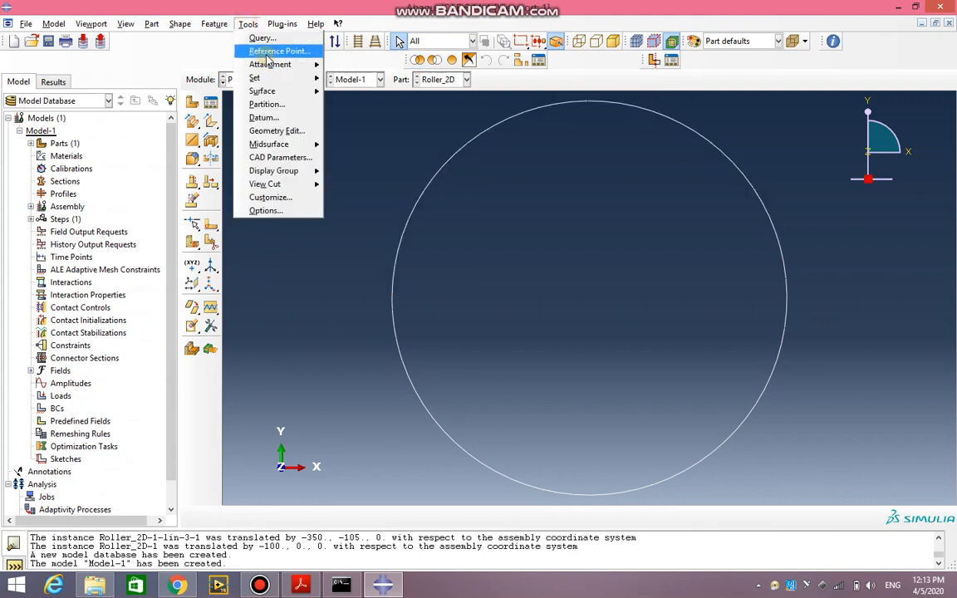
{"action": "left_click", "coordinate": [267, 53]}
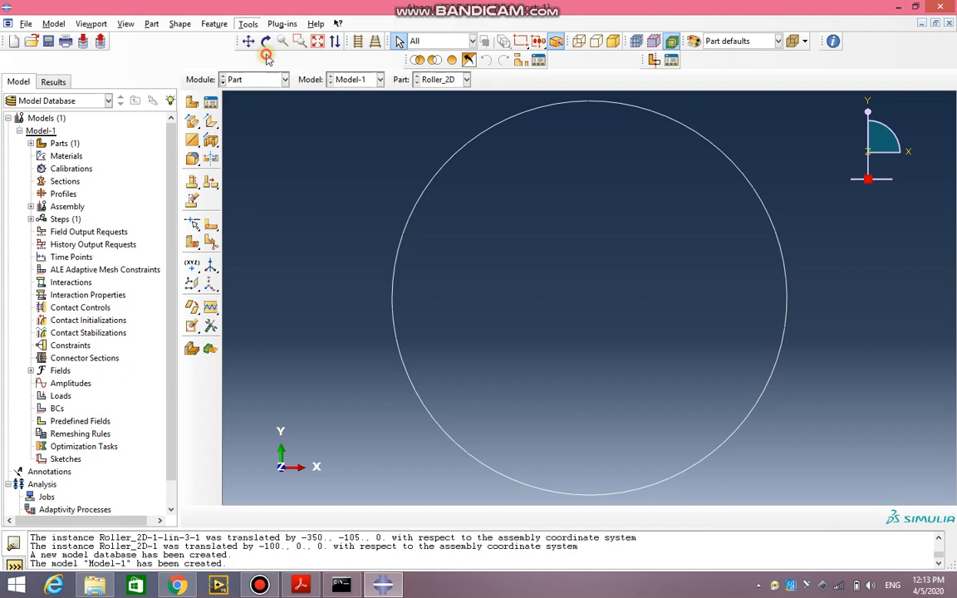
{"action": "left_click", "coordinate": [588, 297]}
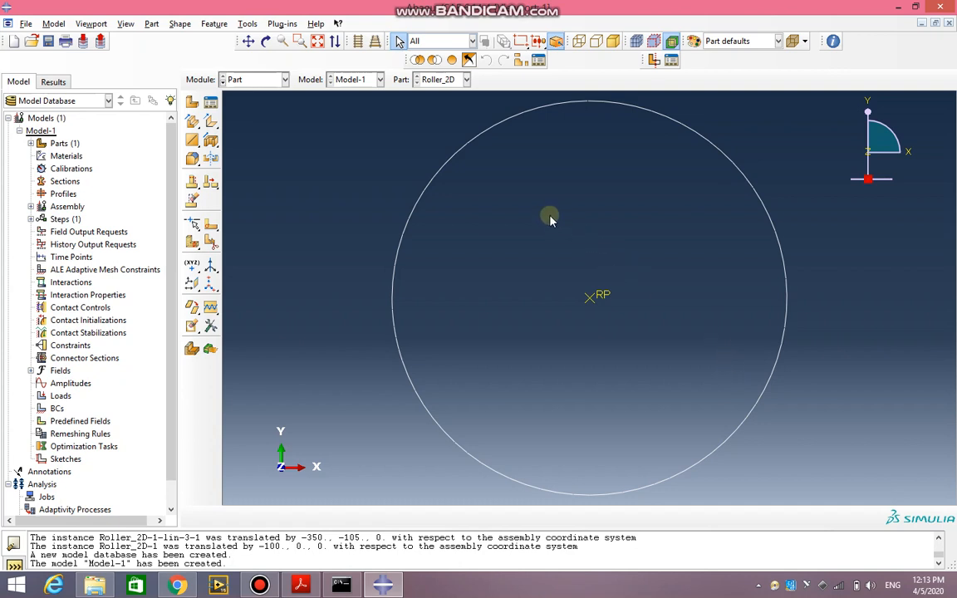
- Create a 2D planar deformable shell part named Beam with an approximate size of 2000 and open its sketch
{"action": "left_click", "coordinate": [212, 105]}
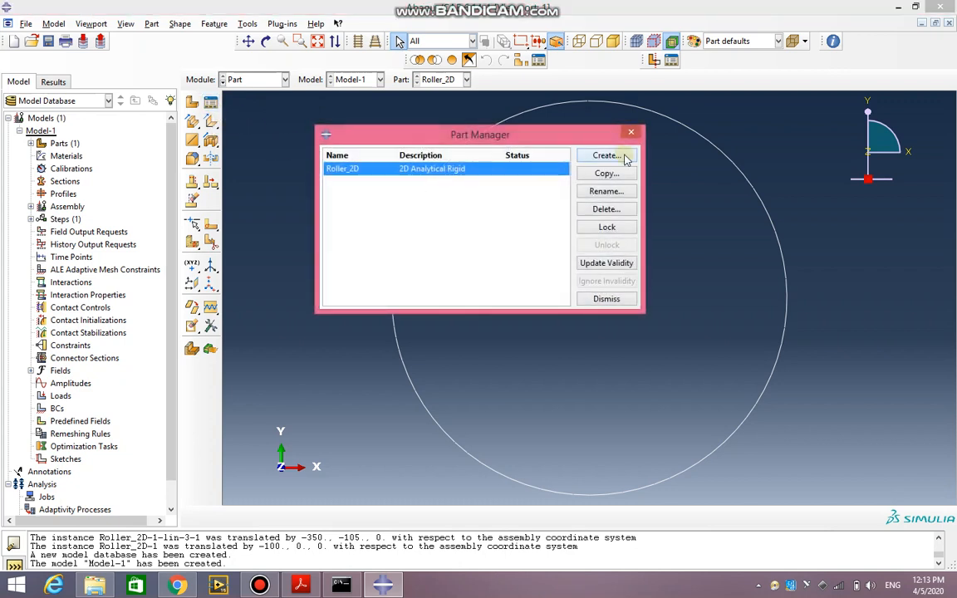
{"action": "left_click", "coordinate": [603, 156]}
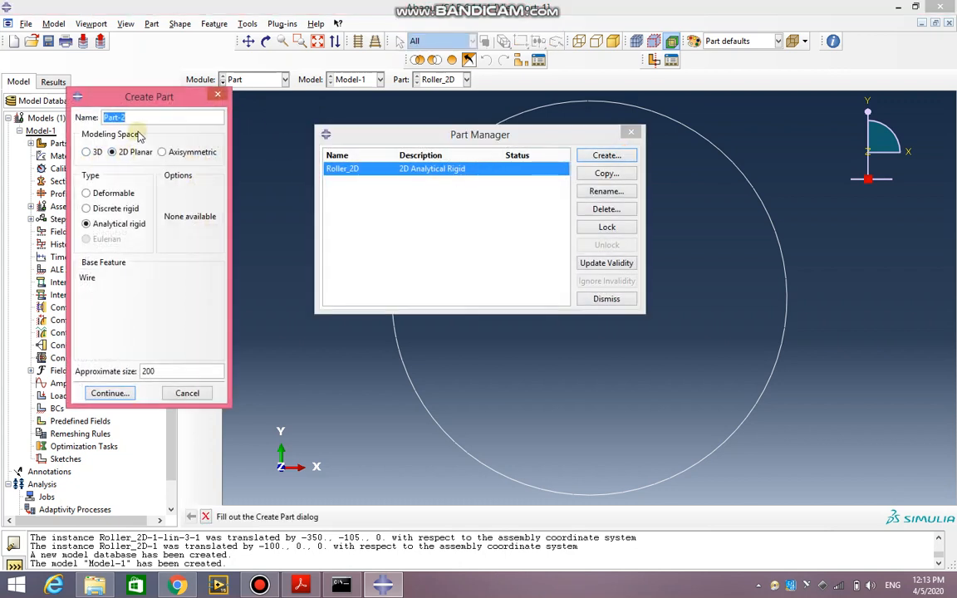
{"action": "type", "text": "Beam"}
{"action": "left_click", "coordinate": [87, 193]}
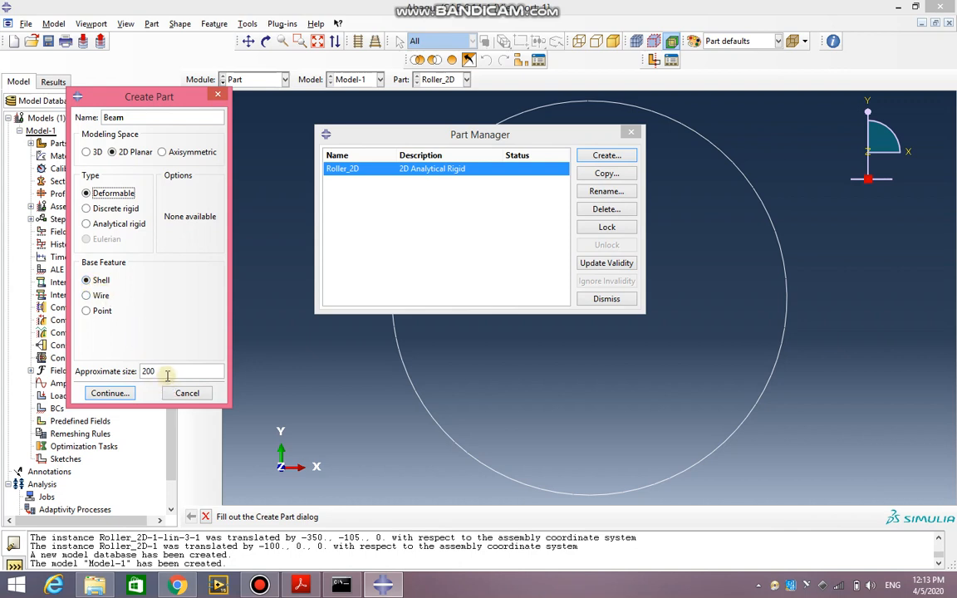
{"action": "left_click_drag", "start_coordinate": [167, 372], "coordinate": [125, 372]}
{"action": "type", "text": "2000"}
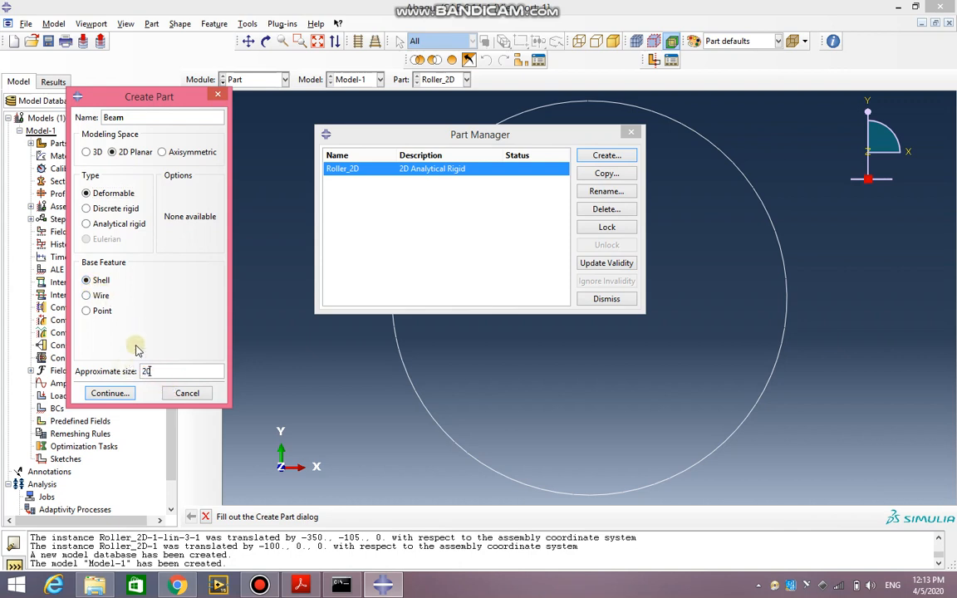
{"action": "left_click", "coordinate": [122, 395]}
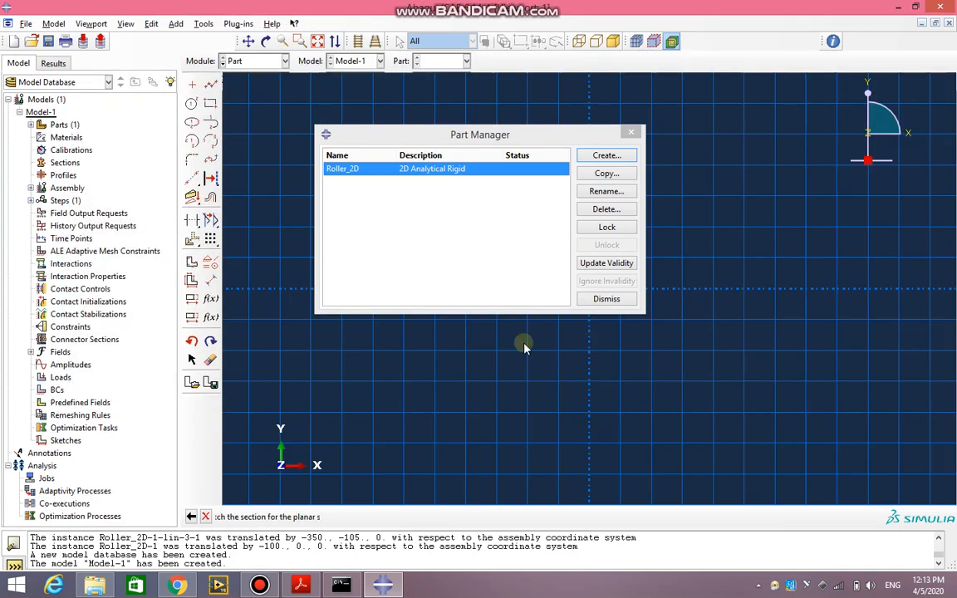
- Close the part manager and sketch a rectangle about 837.5 by 100 with its lower edge on the horizontal axis
{"action": "left_click", "coordinate": [634, 300]}
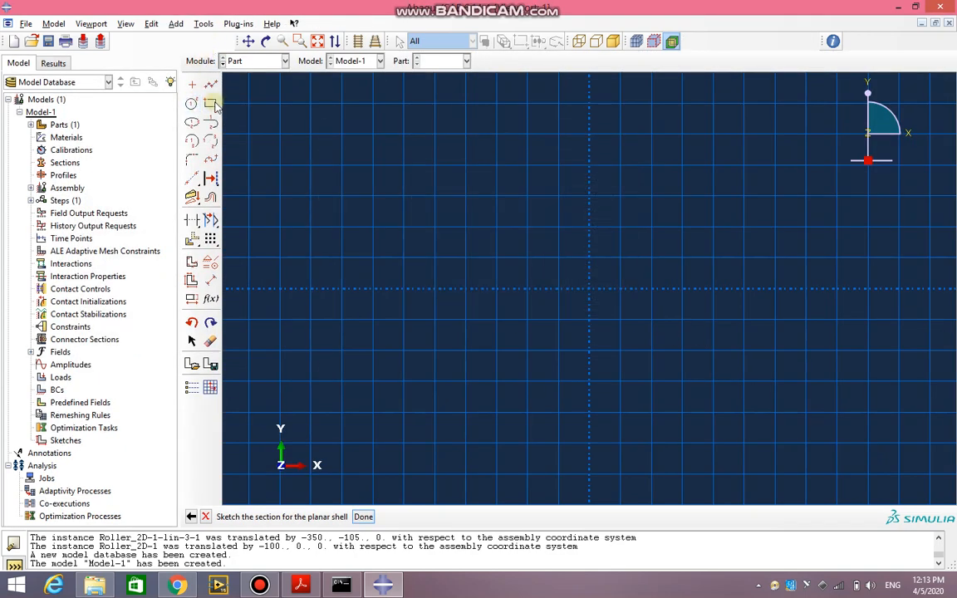
{"action": "left_click", "coordinate": [210, 103]}
{"action": "left_click", "coordinate": [311, 289]}
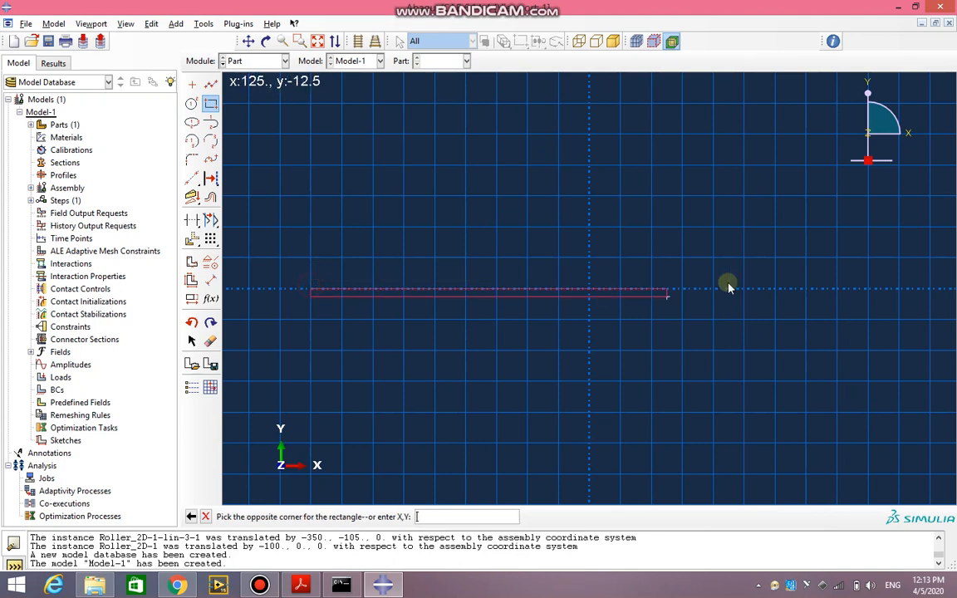
{"action": "left_click", "coordinate": [832, 228]}
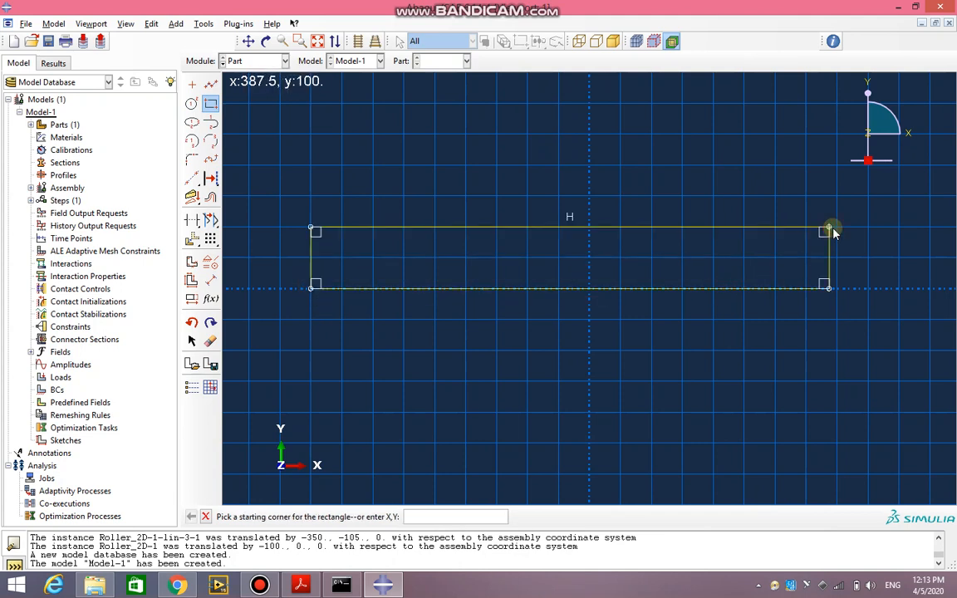
- Dimension the rectangle's vertical edge and set its height to 5
{"action": "left_click", "coordinate": [210, 280]}
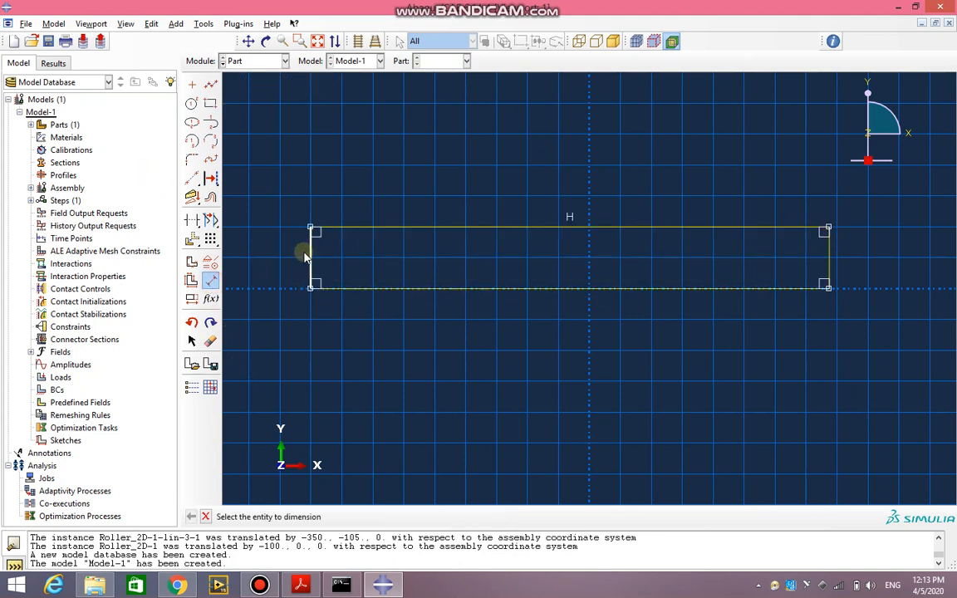
{"action": "left_click", "coordinate": [311, 259]}
{"action": "left_click", "coordinate": [260, 253]}
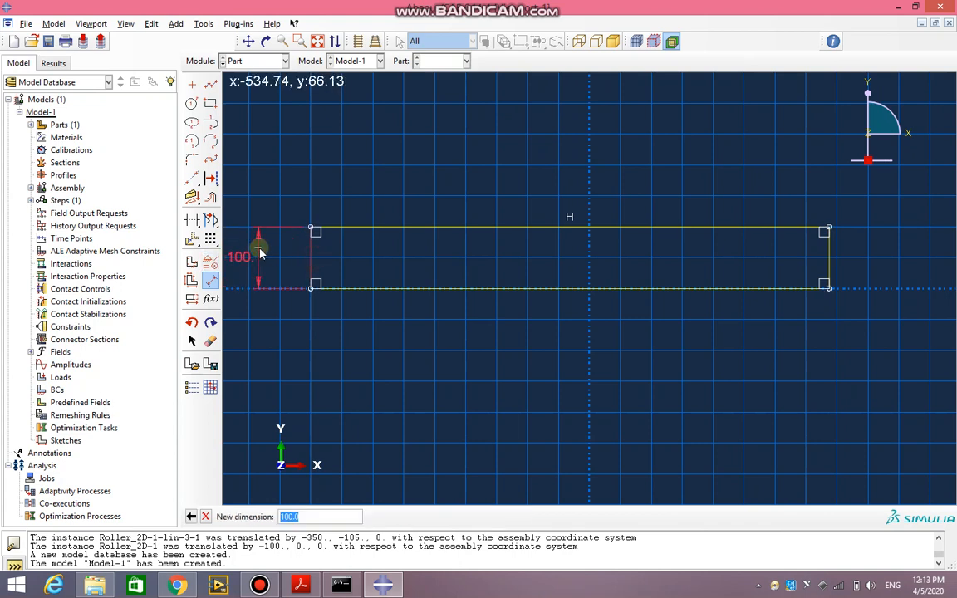
{"action": "type", "text": "5"}
{"action": "key", "text": "Return"}
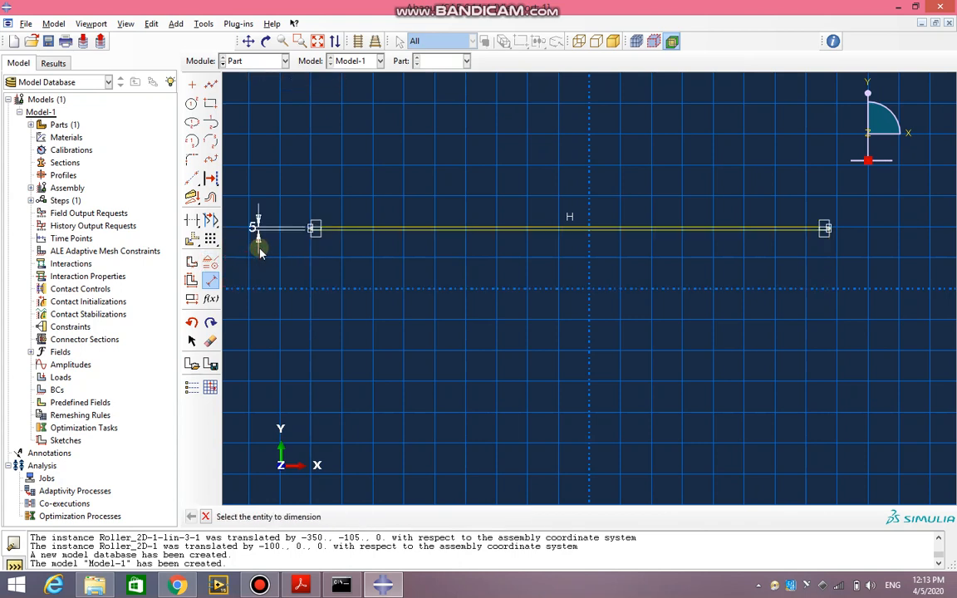
- Dimension the rectangle's long edge to 1000 and finish the beam sketch
{"action": "left_click", "coordinate": [405, 228]}
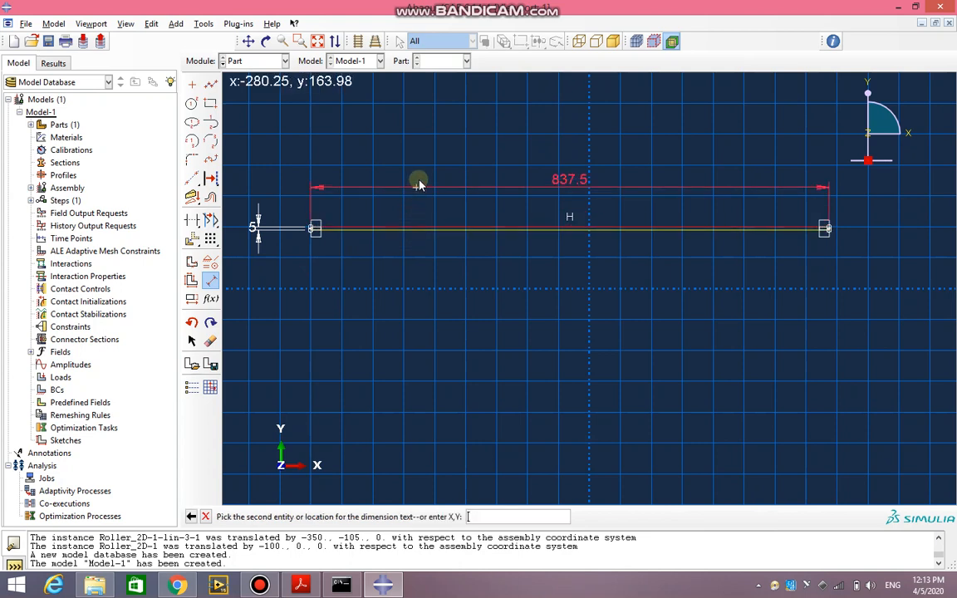
{"action": "left_click", "coordinate": [421, 178]}
{"action": "type", "text": "1"}
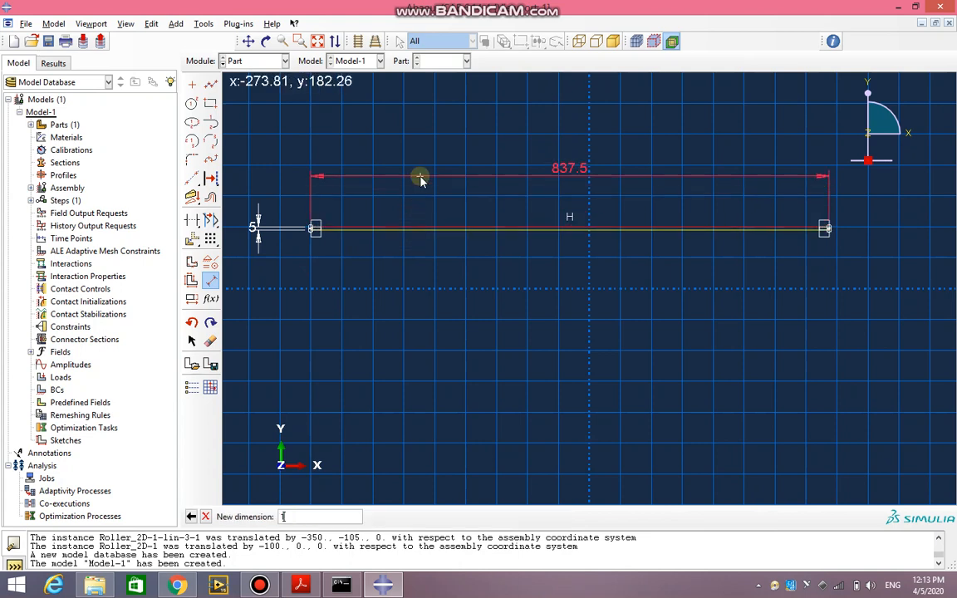
{"action": "type", "text": "000"}
{"action": "key", "text": "Return"}
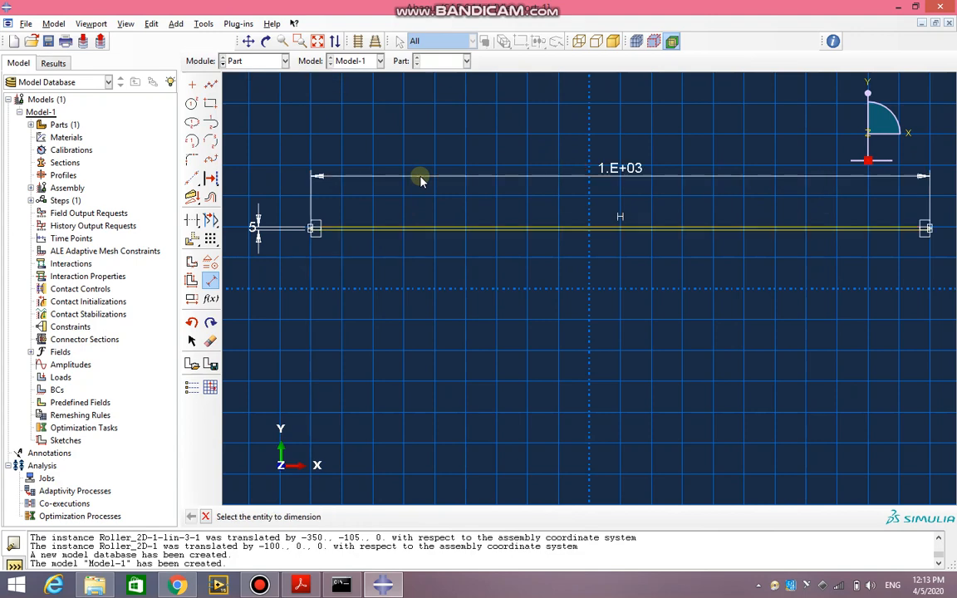
{"action": "right_click", "coordinate": [395, 352]}
{"action": "left_click", "coordinate": [427, 409]}
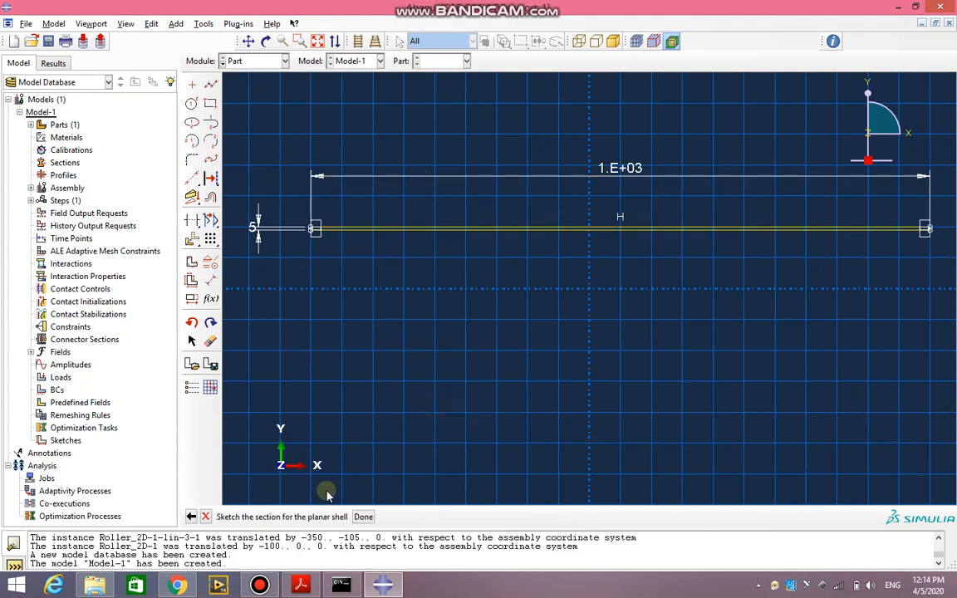
{"action": "left_click", "coordinate": [363, 517]}
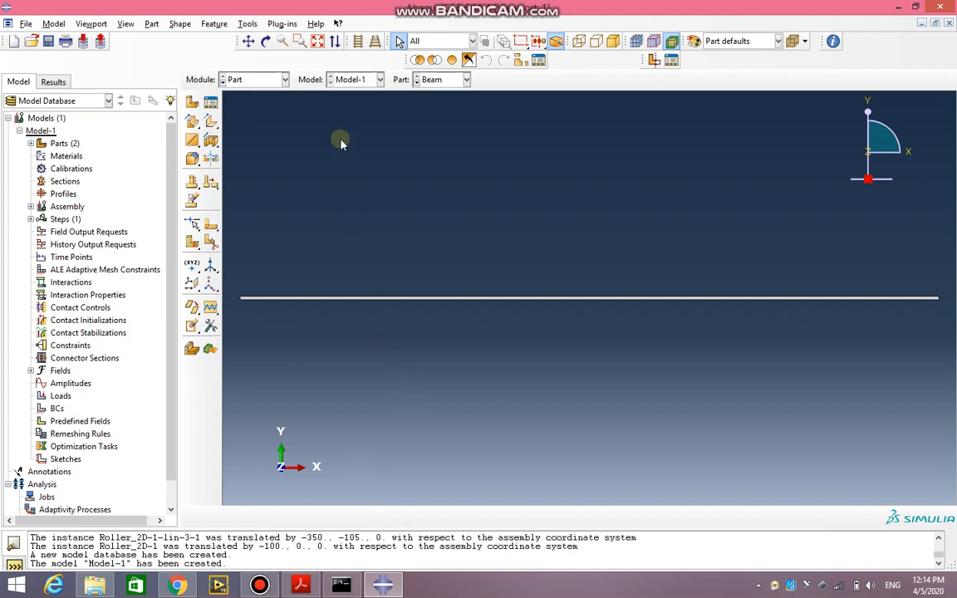
- Switch to the Property module and create a new material named Al_killed_steel
{"action": "left_click", "coordinate": [284, 80]}
{"action": "left_click", "coordinate": [237, 102]}
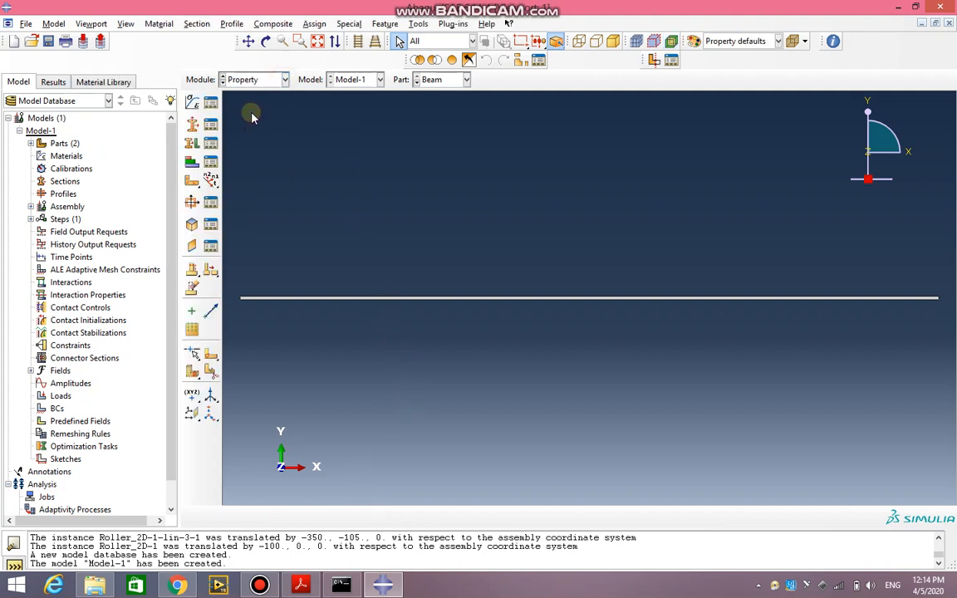
{"action": "left_click", "coordinate": [210, 101]}
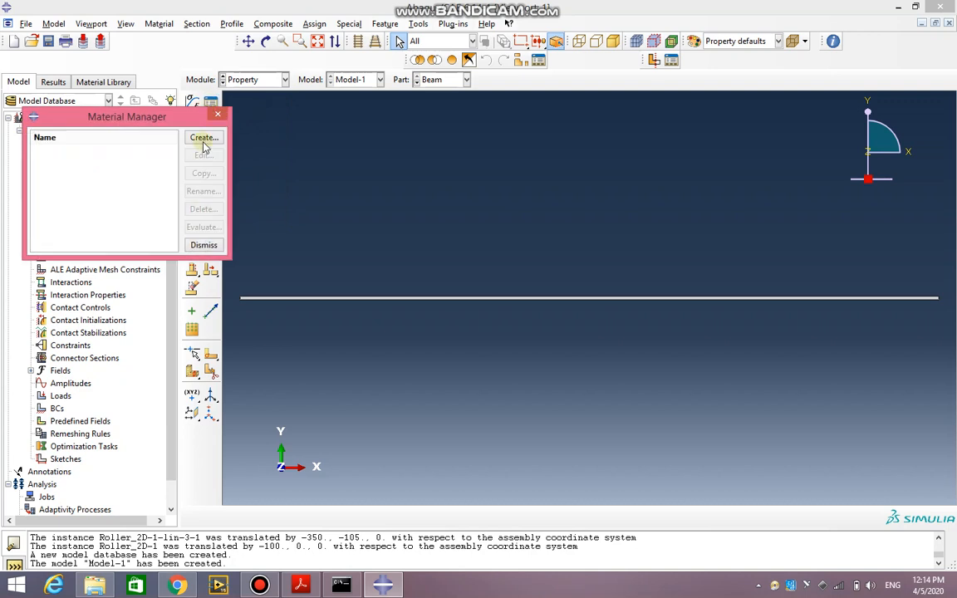
{"action": "left_click", "coordinate": [201, 142]}
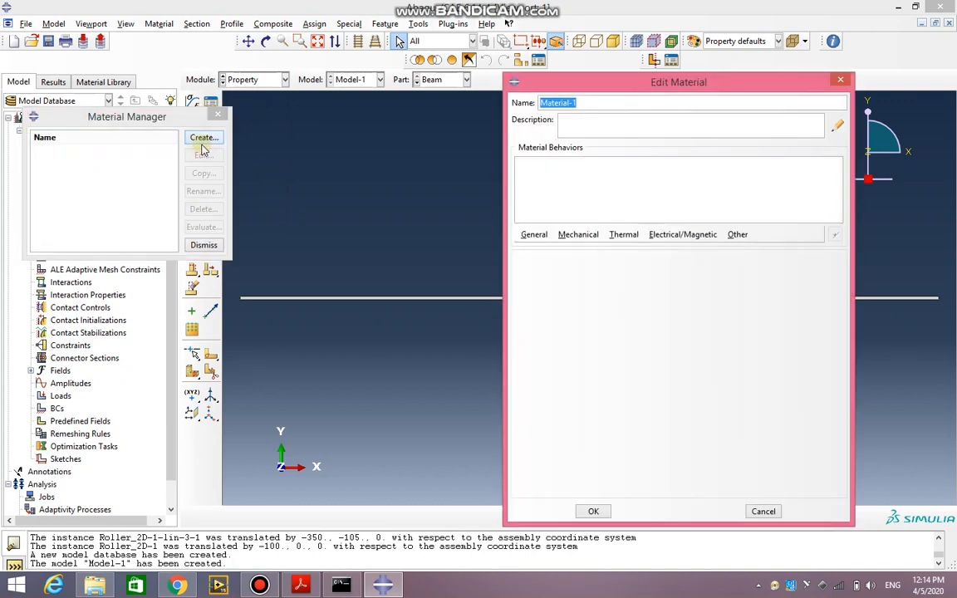
{"action": "type", "text": "Al_killed_Steel"}
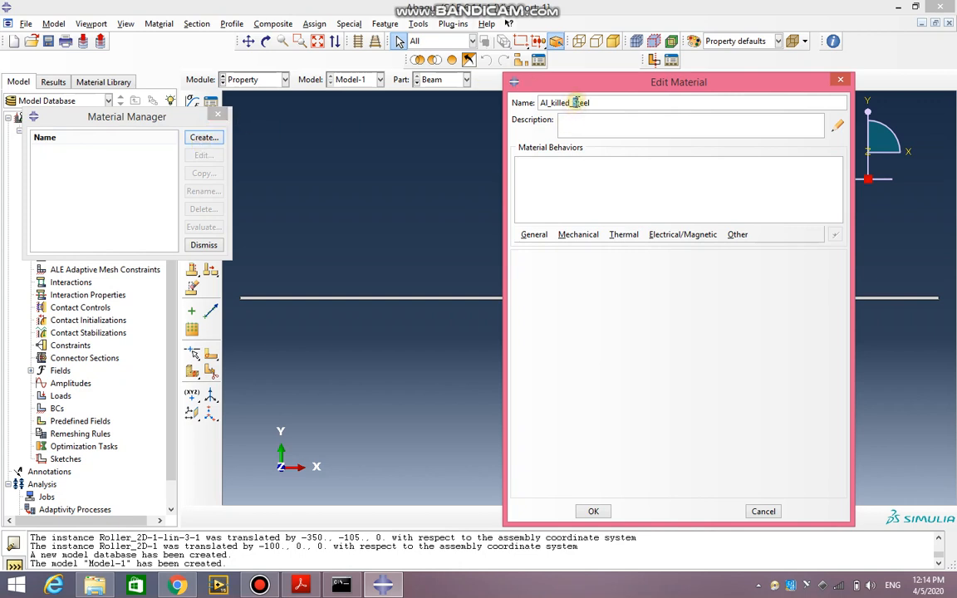
- Add a uniform mass density of 7.8E-9 to the material
{"action": "left_click", "coordinate": [533, 235]}
{"action": "left_click", "coordinate": [540, 246]}
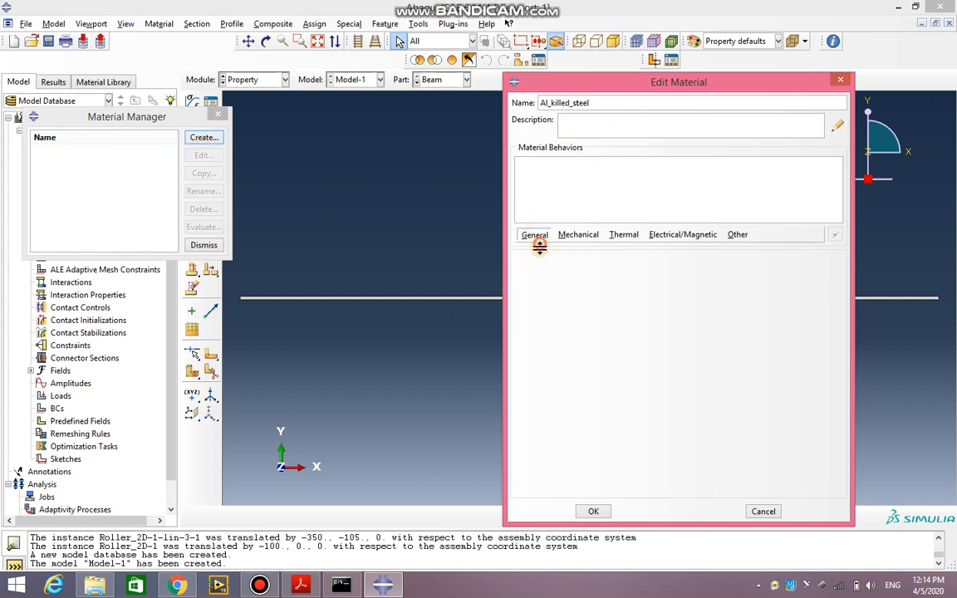
{"action": "left_click", "coordinate": [571, 366]}
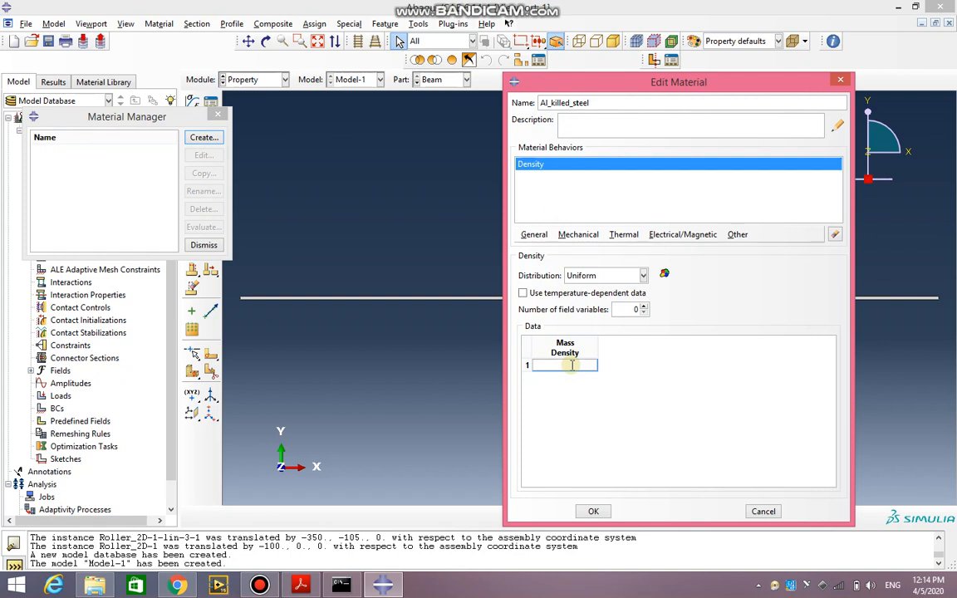
{"action": "type", "text": "7.8E-9"}
{"action": "left_click", "coordinate": [617, 424]}
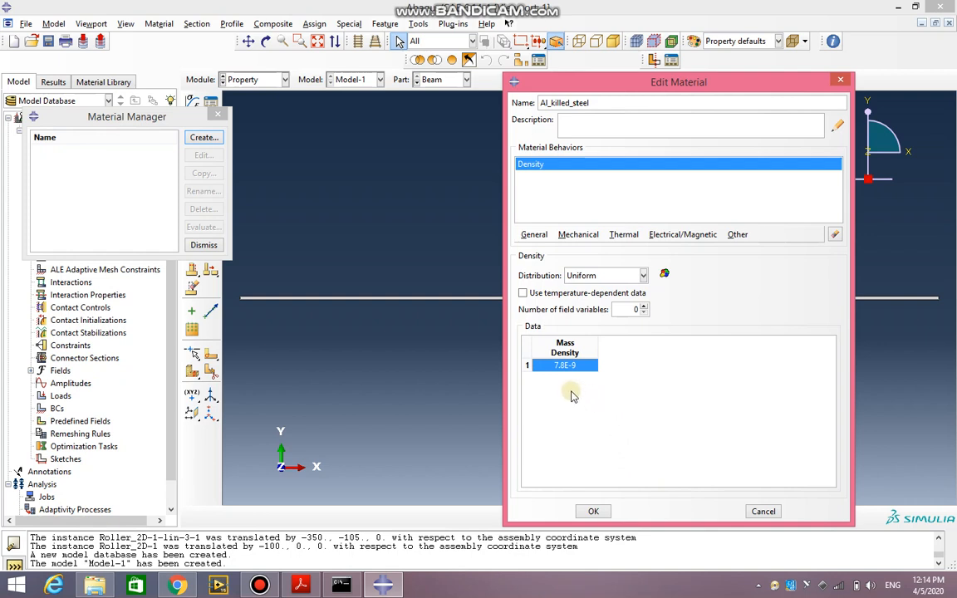
- Add isotropic elastic behavior with a Young's modulus of 200000 and a Poisson's ratio of 0.3
{"action": "left_click", "coordinate": [578, 234]}
{"action": "mouse_move", "coordinate": [700, 252]}
{"action": "left_click", "coordinate": [752, 250]}
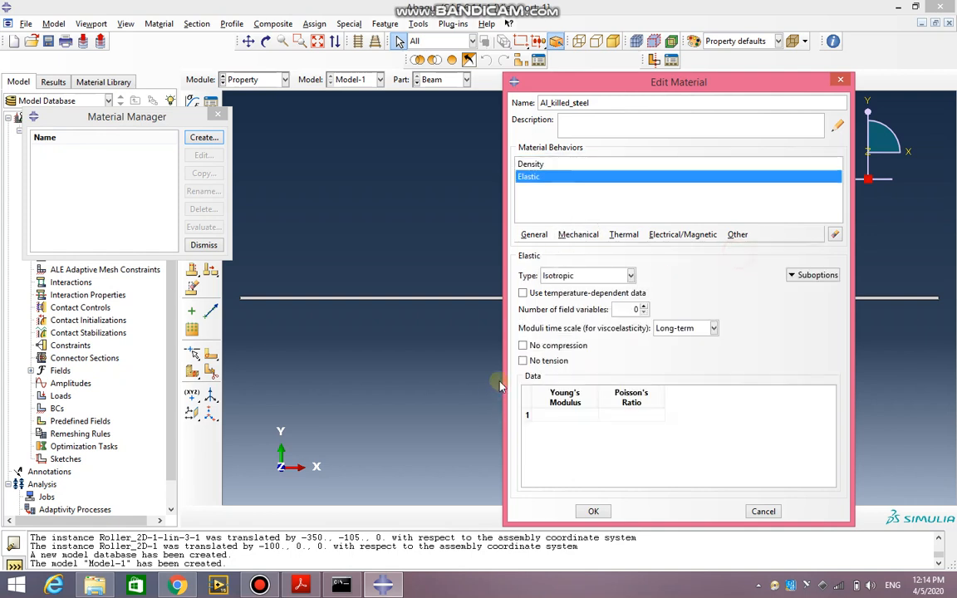
{"action": "left_click", "coordinate": [586, 416]}
{"action": "type", "text": "200"}
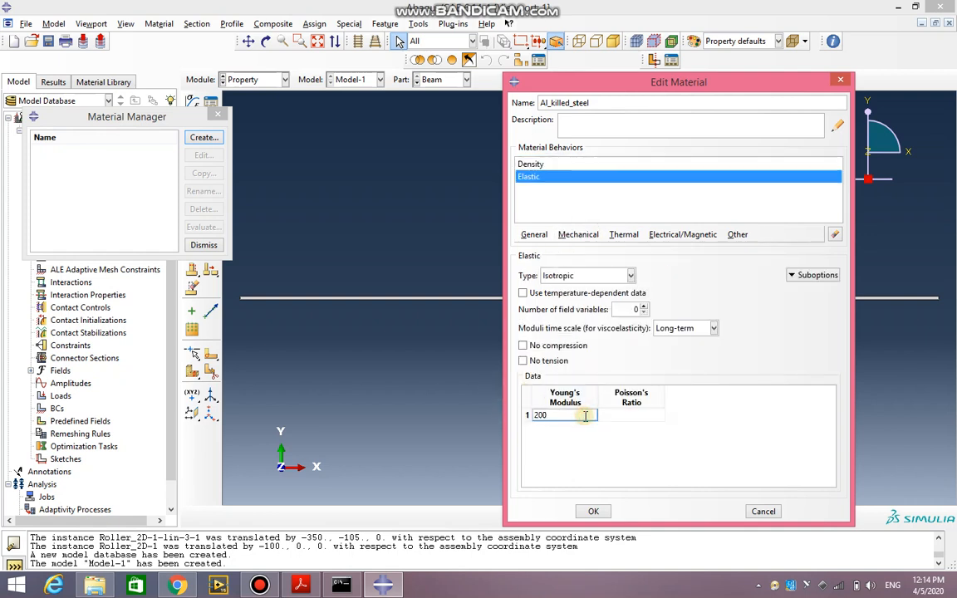
{"action": "type", "text": "000"}
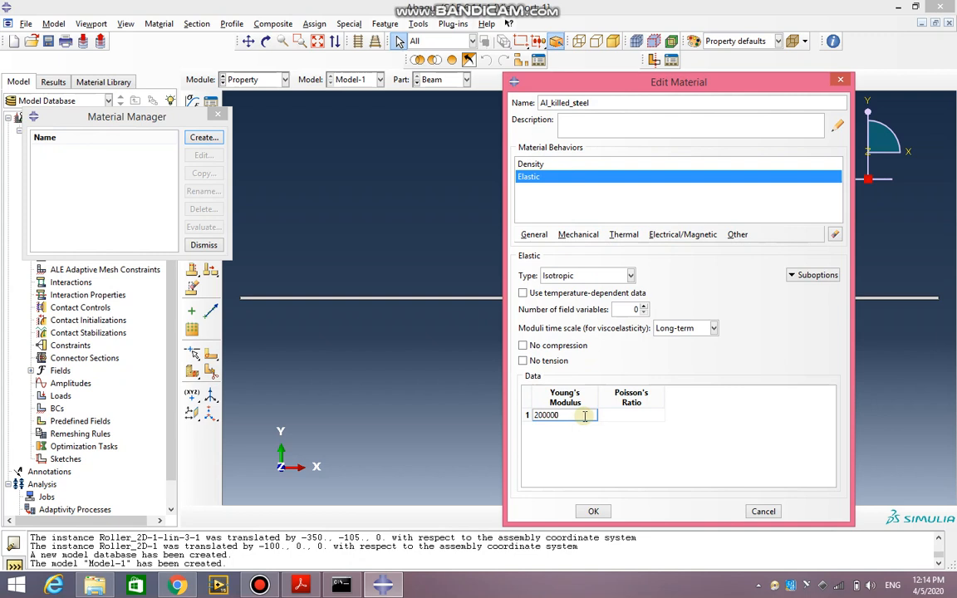
{"action": "left_click", "coordinate": [634, 408]}
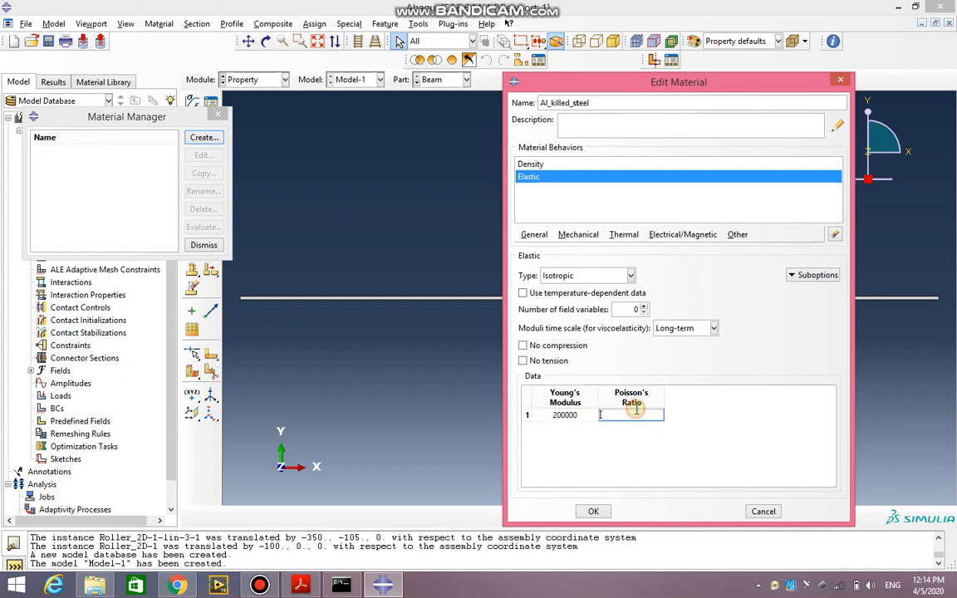
{"action": "type", "text": "0.3"}
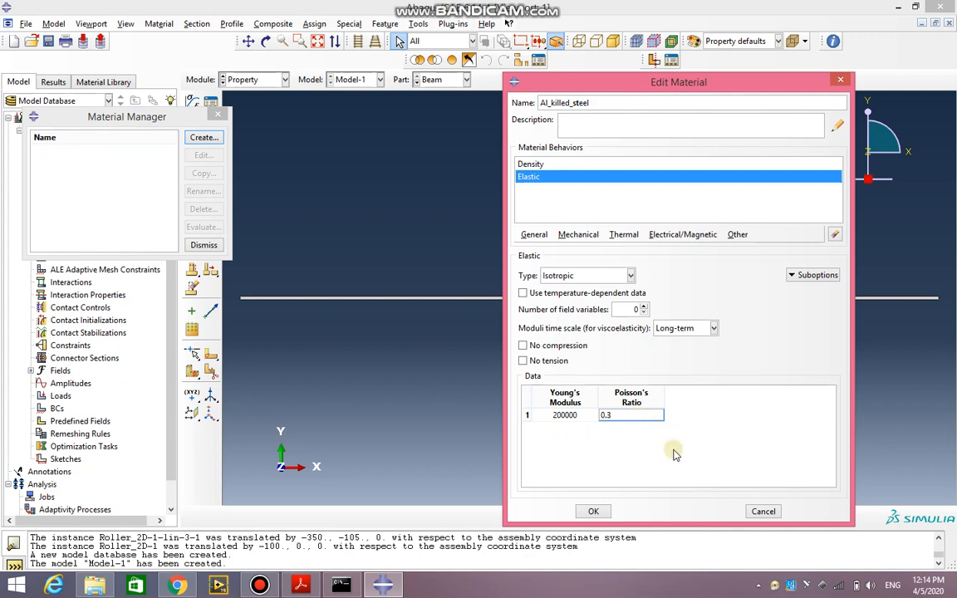
- Add plastic behavior with isotropic hardening to the material
{"action": "left_click", "coordinate": [575, 236]}
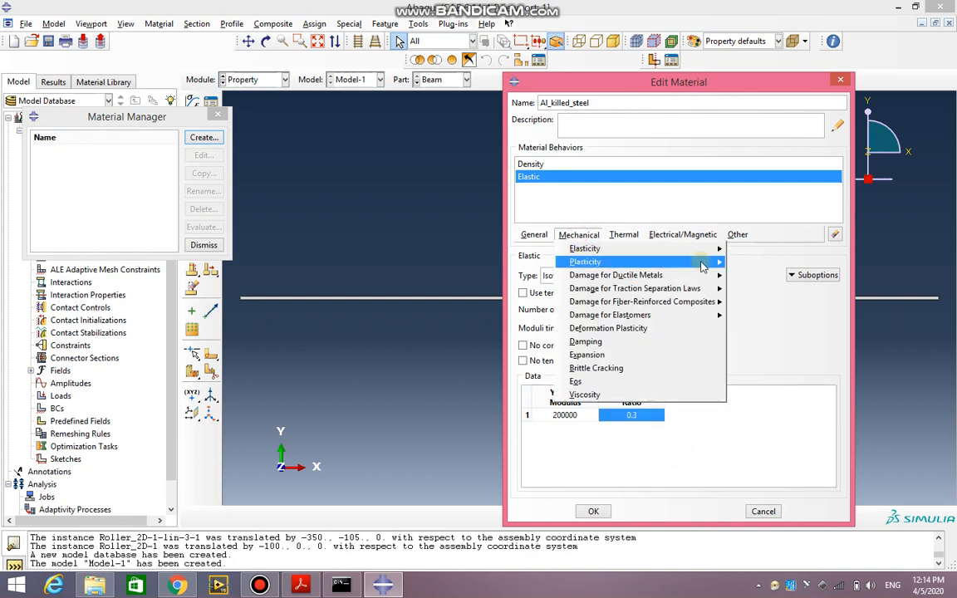
{"action": "mouse_move", "coordinate": [700, 263]}
{"action": "left_click", "coordinate": [800, 261]}
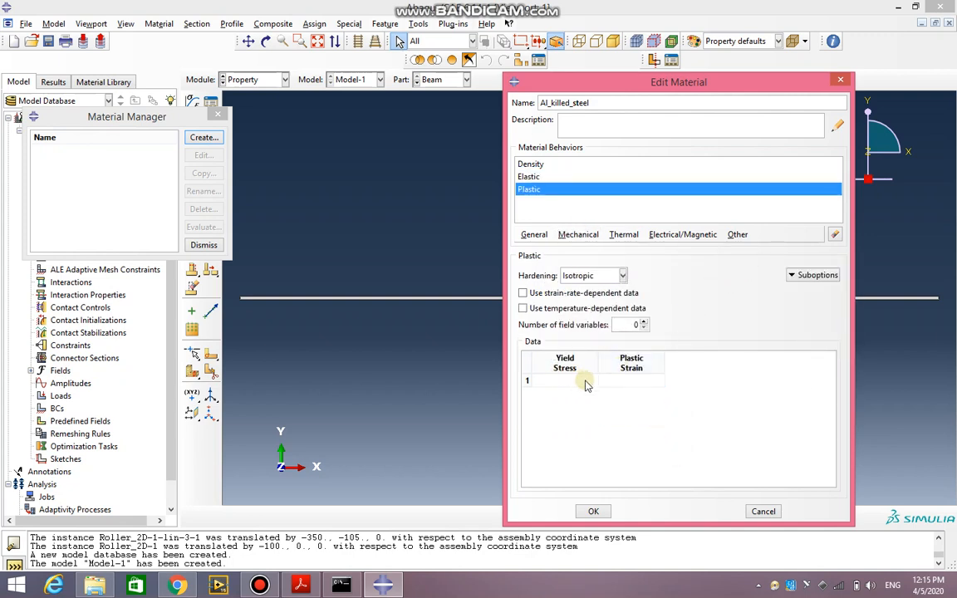
- Switch to the Google Sheets spreadsheet, examine the stress and strain values in columns A and B, and return to Abaqus
{"action": "left_click", "coordinate": [177, 586]}
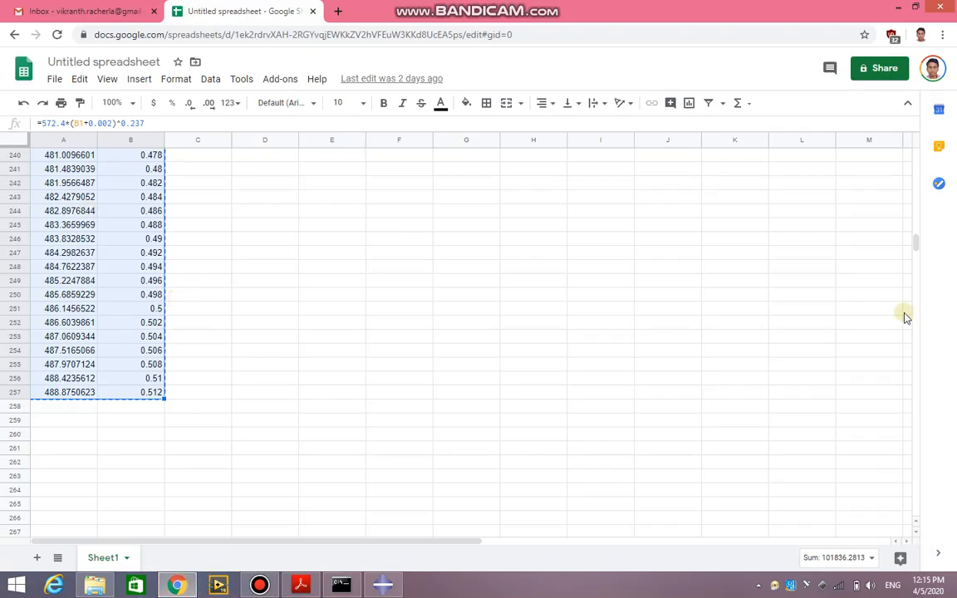
{"action": "left_click_drag", "start_coordinate": [919, 246], "coordinate": [919, 143]}
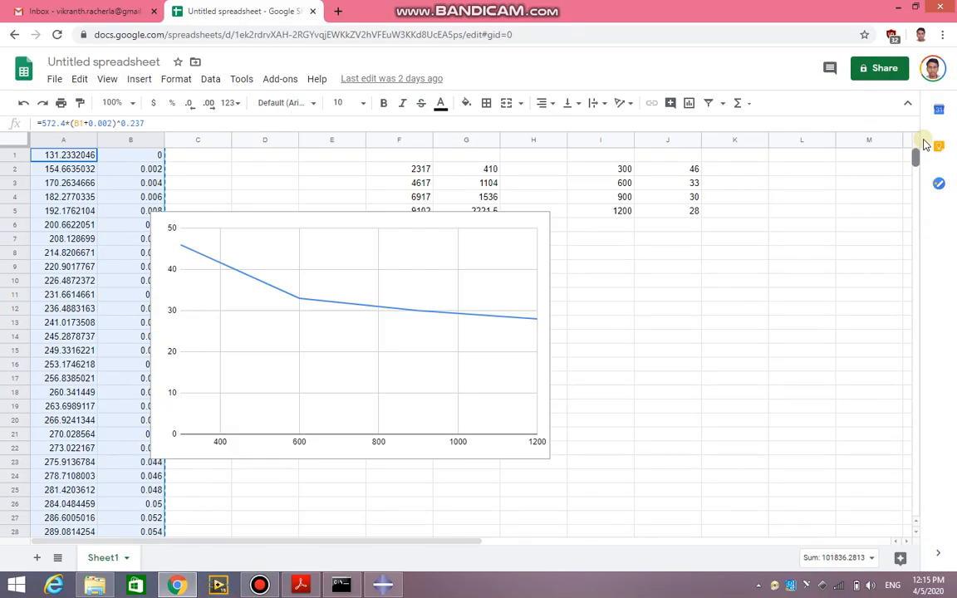
{"action": "left_click", "coordinate": [382, 230]}
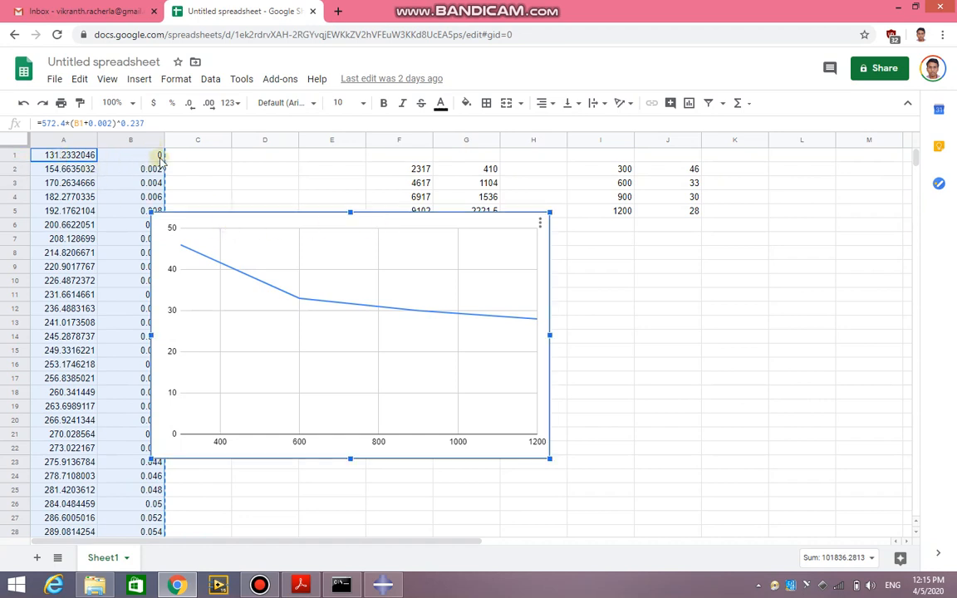
{"action": "scroll", "coordinate": [38, 427], "scroll_direction": "down", "scroll_amount": 3}
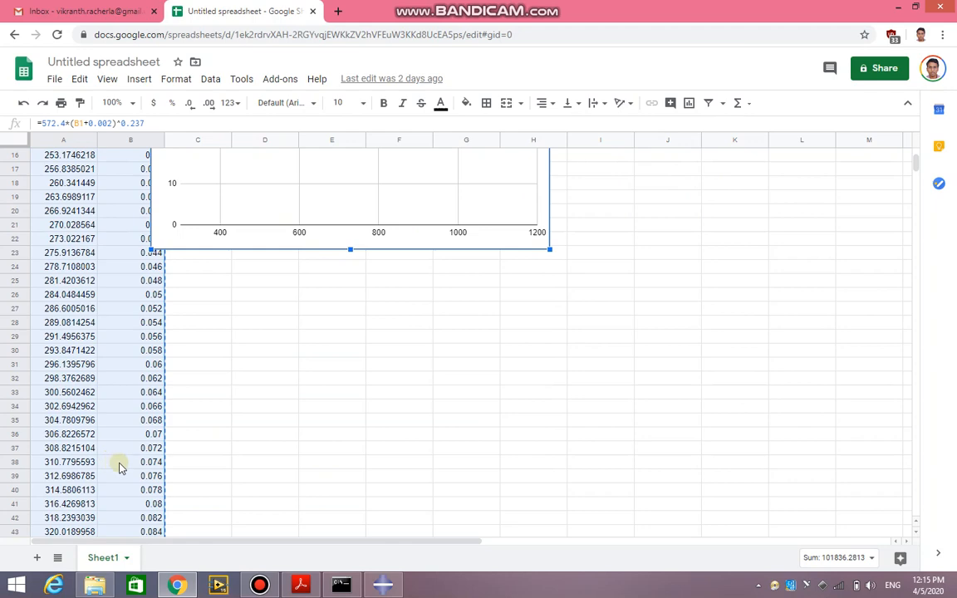
{"action": "key", "text": "Escape"}
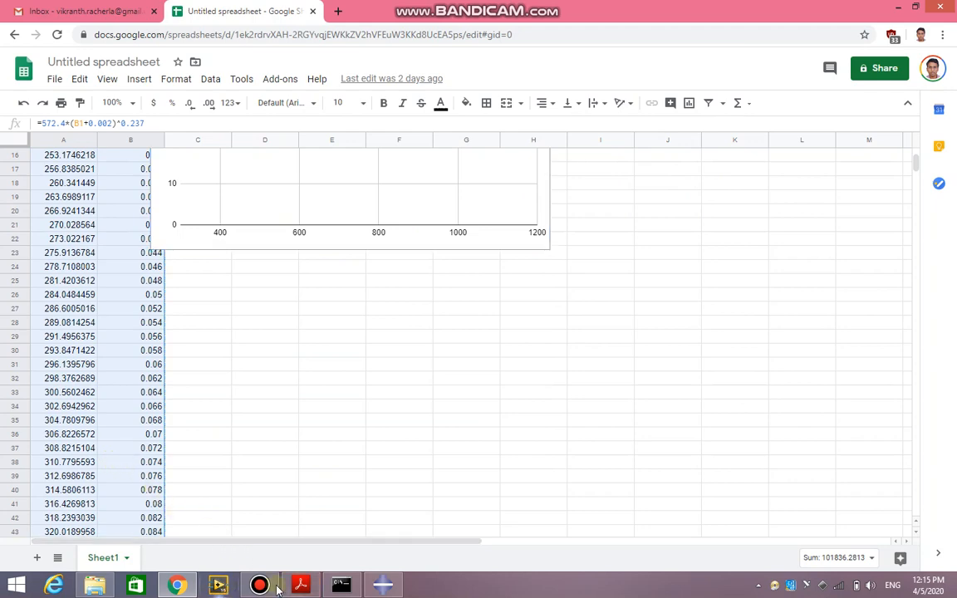
{"action": "left_click", "coordinate": [383, 587]}
{"action": "left_click", "coordinate": [596, 383]}
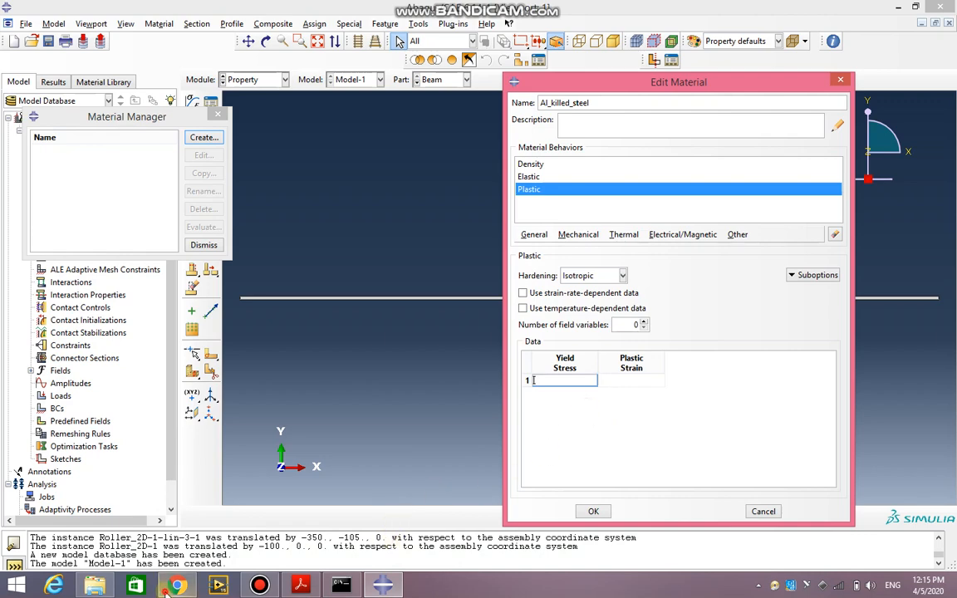
- Switch to Google Sheets, copy the stress and strain data in A1:B257, and return to the yield stress cell in Abaqus
{"action": "left_click", "coordinate": [176, 587]}
{"action": "right_click", "coordinate": [94, 170]}
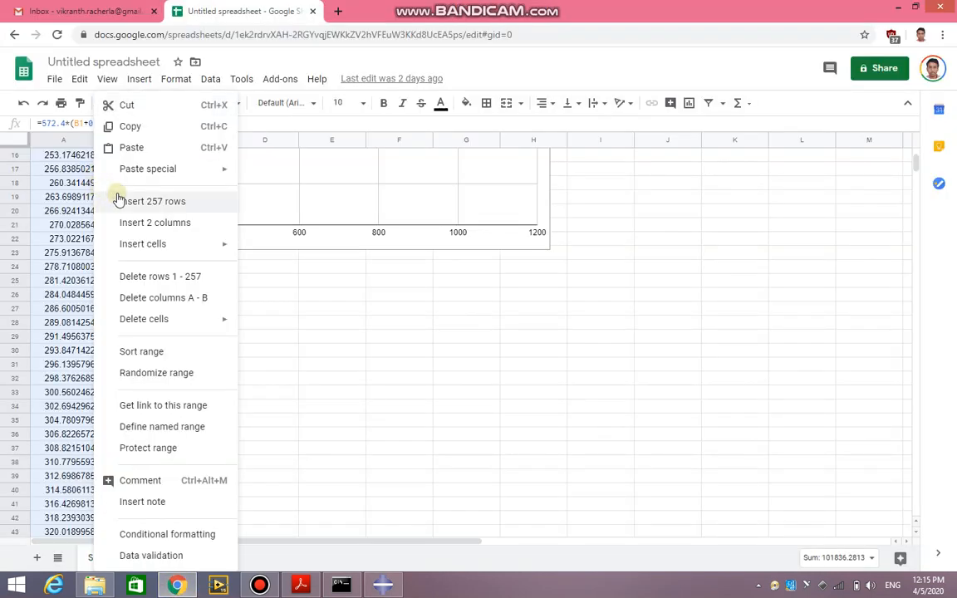
{"action": "left_click", "coordinate": [153, 127]}
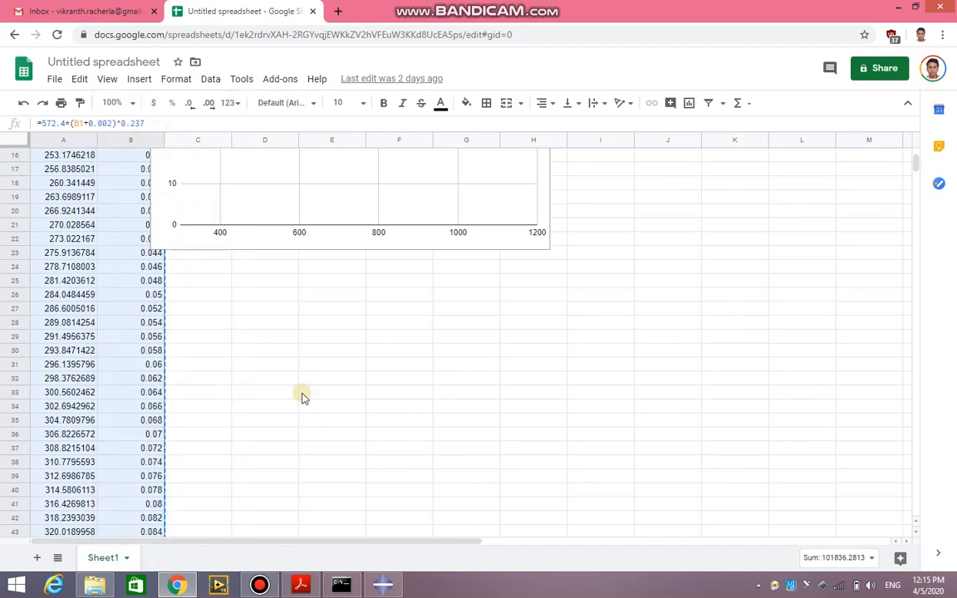
{"action": "left_click", "coordinate": [383, 586]}
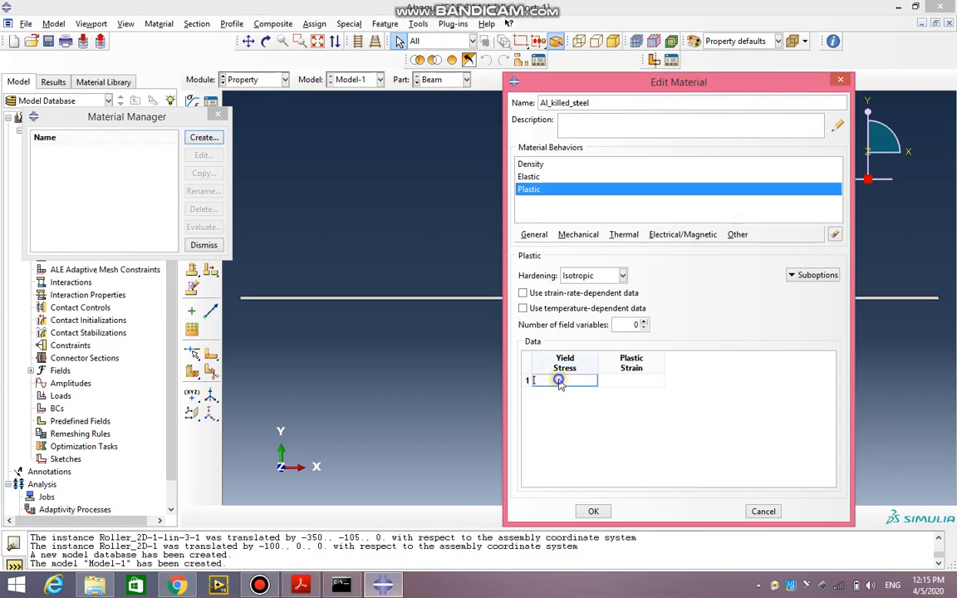
{"action": "right_click", "coordinate": [562, 381]}
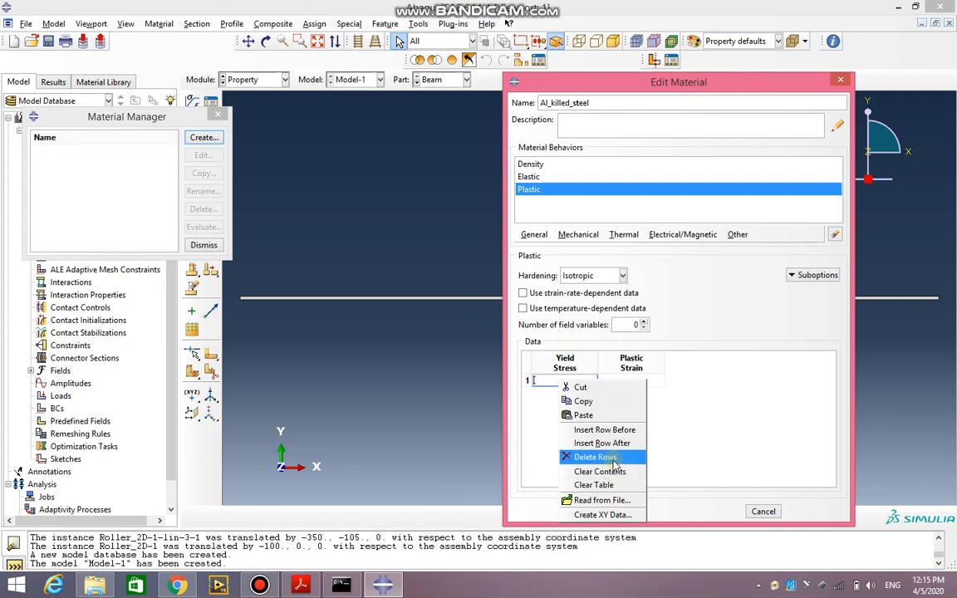
- Switch back to Google Sheets and reselect the full stress and strain range A1:B257
{"action": "left_click", "coordinate": [177, 586]}
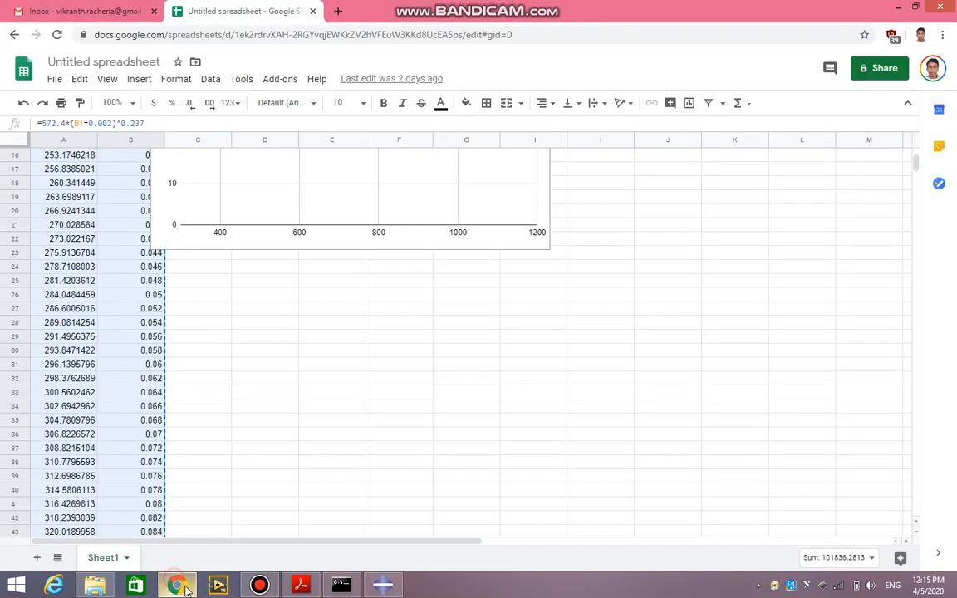
{"action": "scroll", "coordinate": [92, 199], "scroll_direction": "up", "scroll_amount": 4}
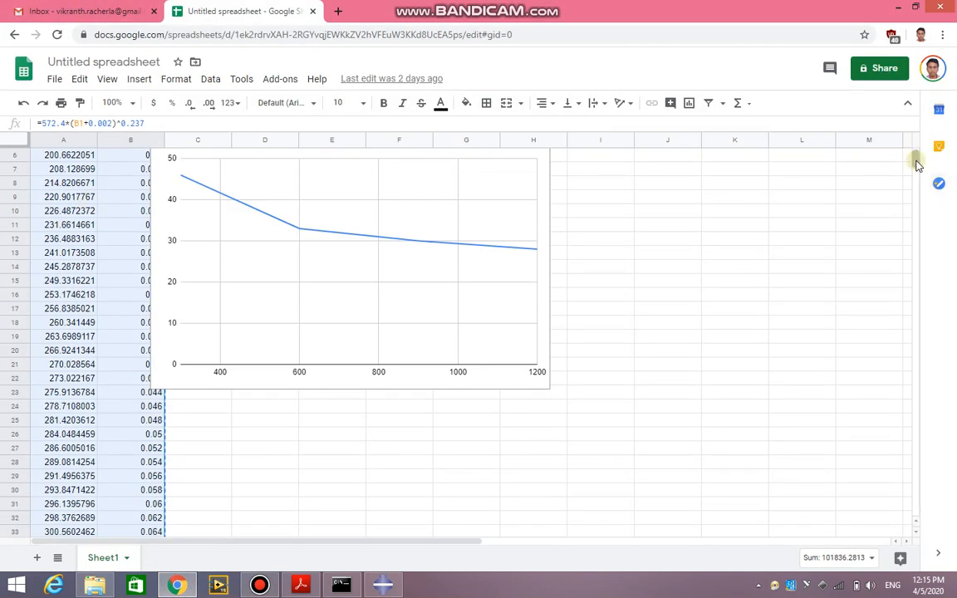
{"action": "scroll", "coordinate": [918, 156], "scroll_direction": "up", "scroll_amount": 2}
{"action": "left_click", "coordinate": [56, 154]}
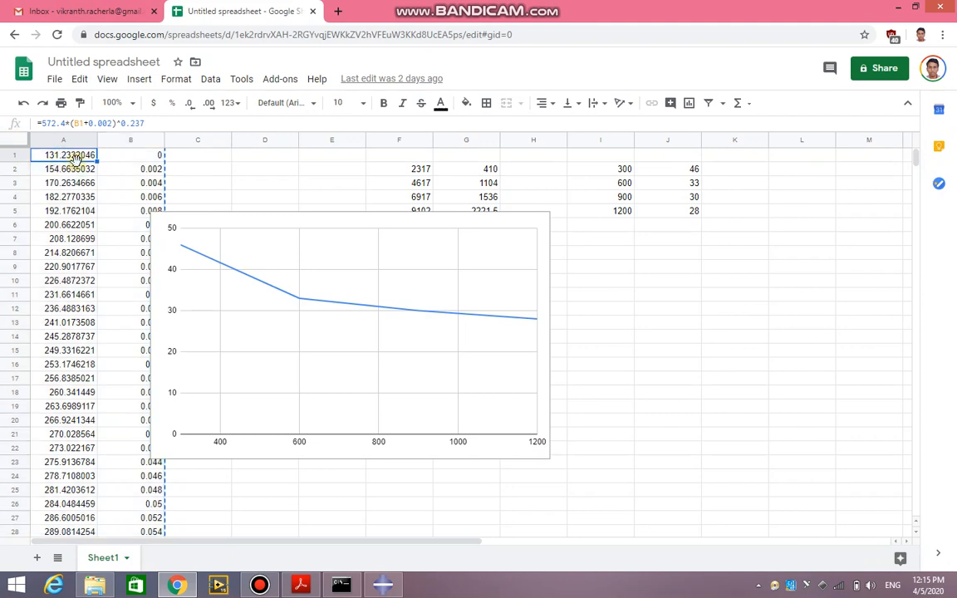
{"action": "left_click_drag", "start_coordinate": [916, 158], "coordinate": [923, 242]}
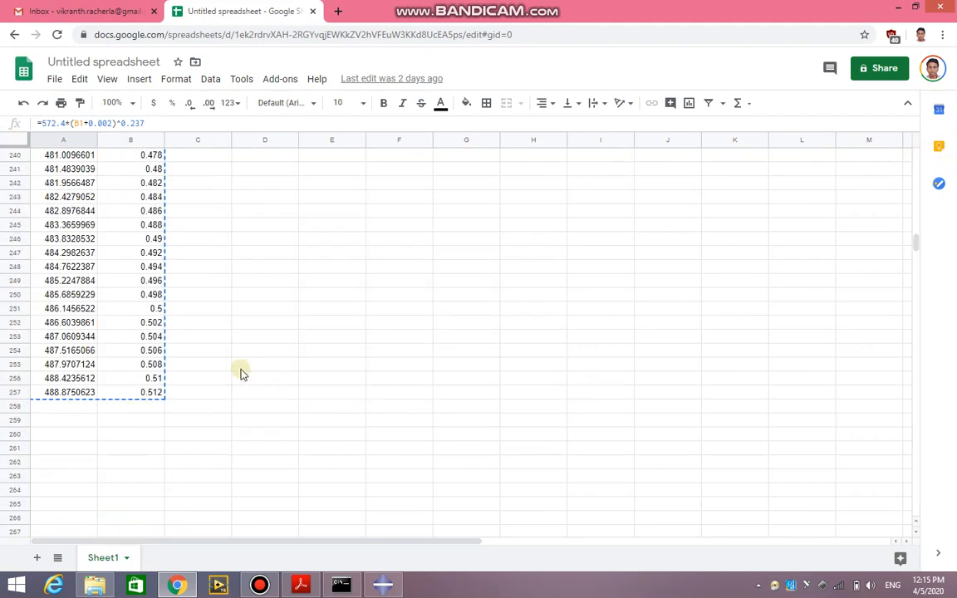
{"action": "left_click", "coordinate": [154, 394], "text": "shift"}
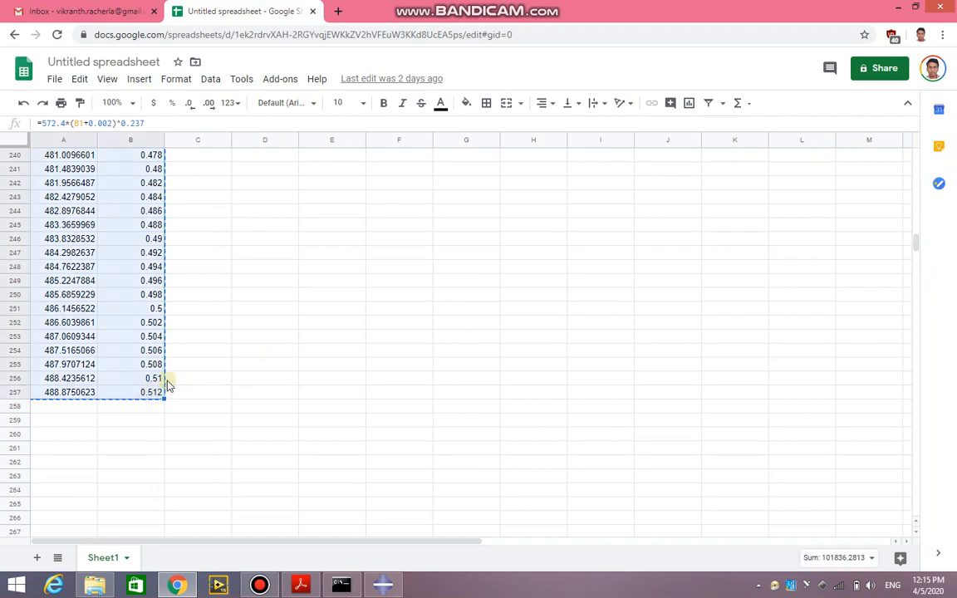
- Return to Abaqus, paste the copied stress and strain values into the Plastic data table, and save the Al_killed_steel material
{"action": "left_click", "coordinate": [383, 585]}
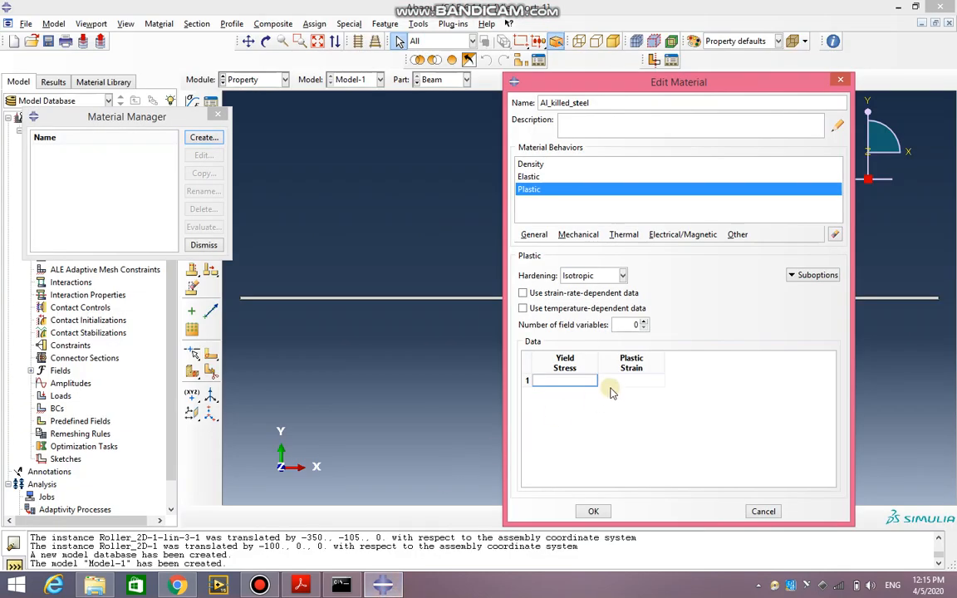
{"action": "key", "text": "ctrl+v"}
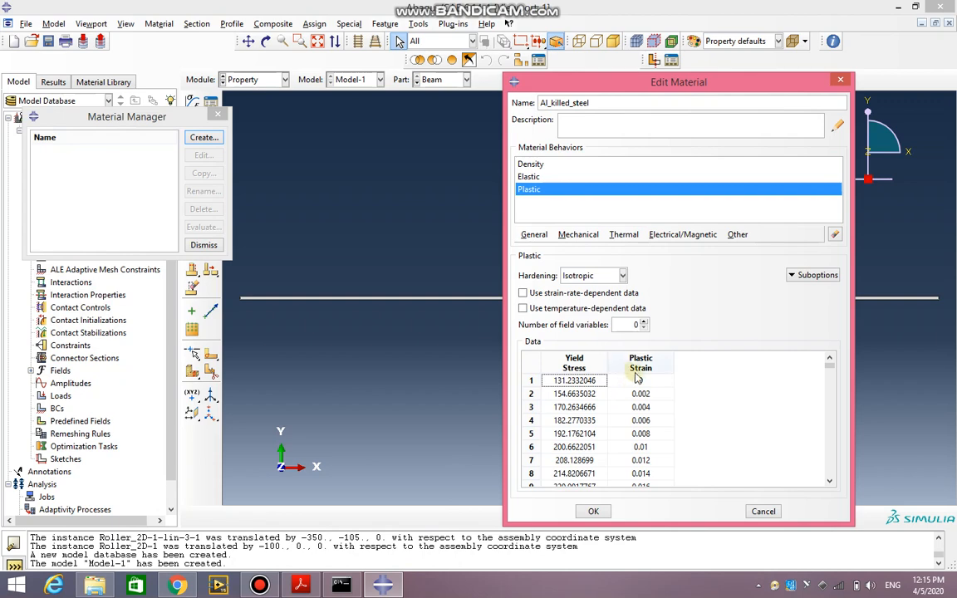
{"action": "left_click", "coordinate": [593, 512]}
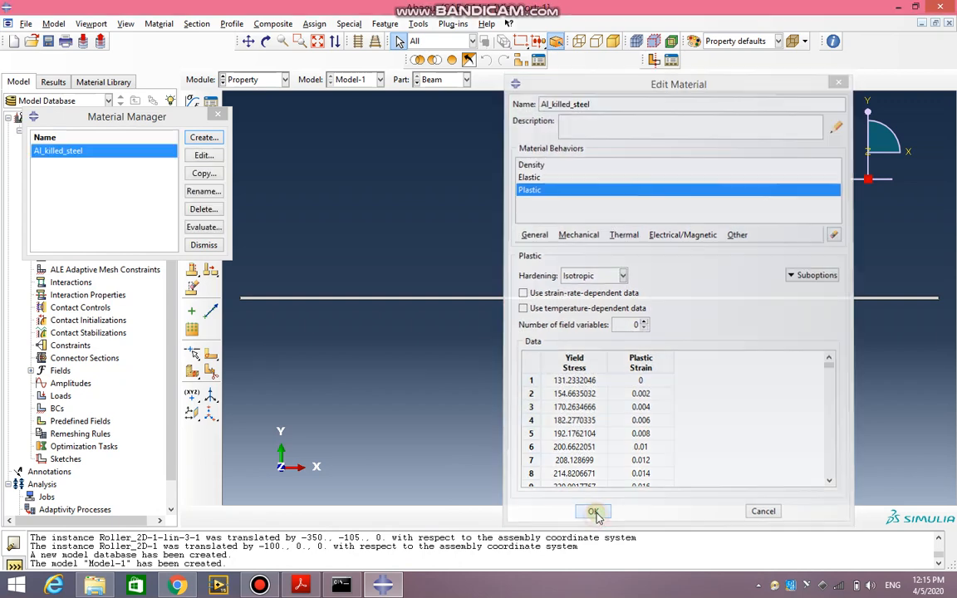
{"action": "left_click", "coordinate": [203, 244]}
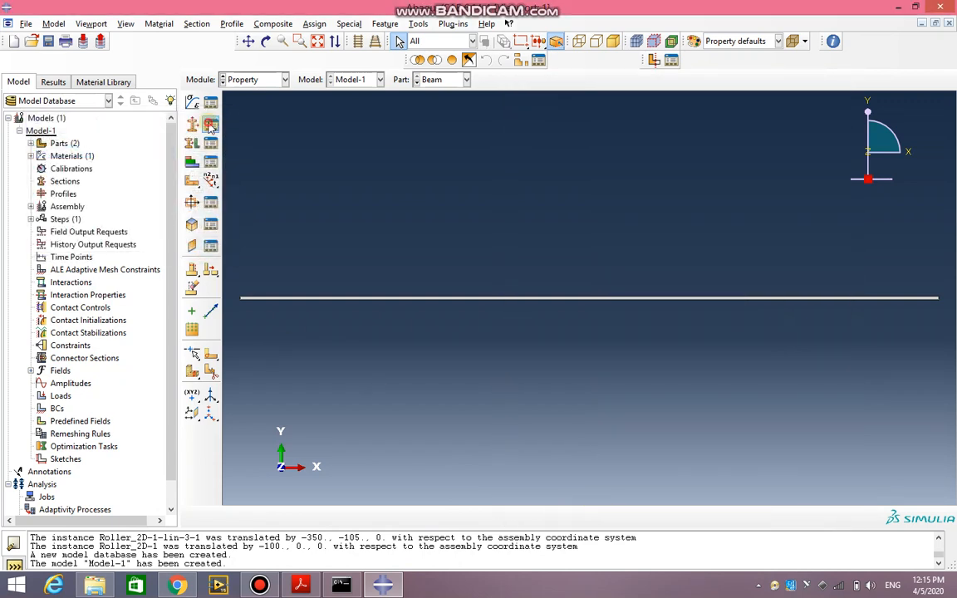
- Create a solid, homogeneous section named Section-1 using the Al_killed_steel material
{"action": "left_click", "coordinate": [212, 124]}
{"action": "left_click", "coordinate": [31, 192]}
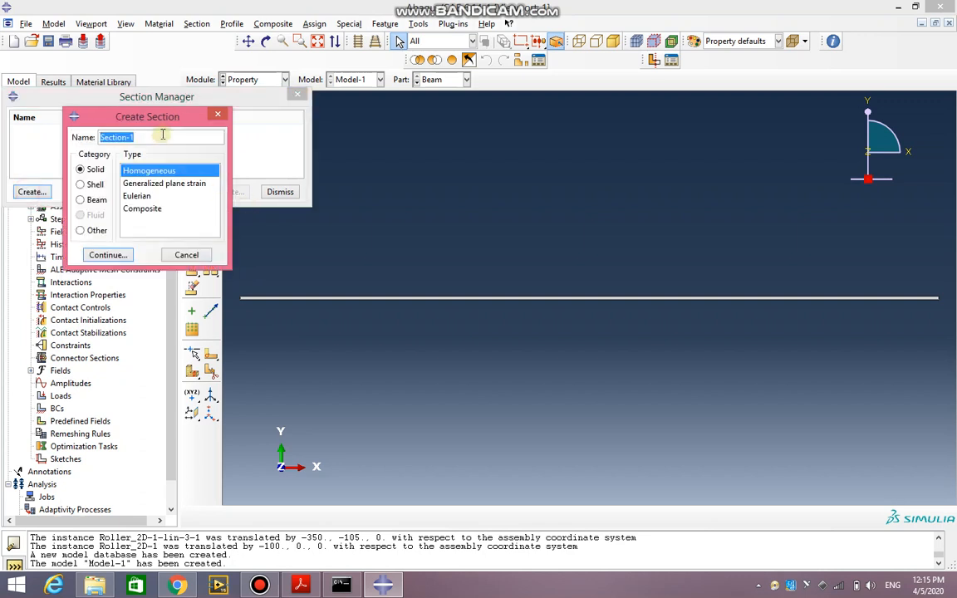
{"action": "left_click", "coordinate": [104, 255]}
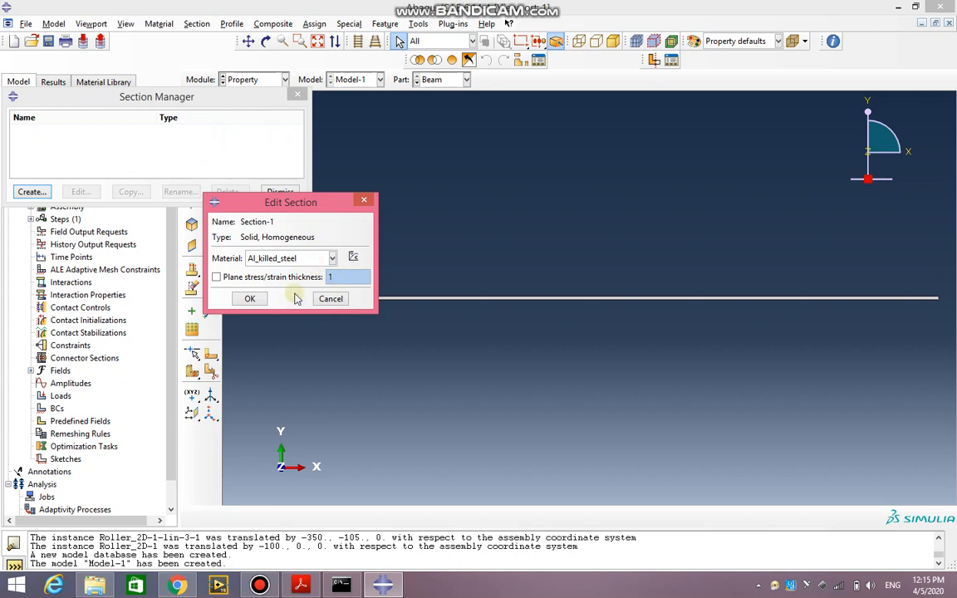
{"action": "left_click", "coordinate": [251, 300]}
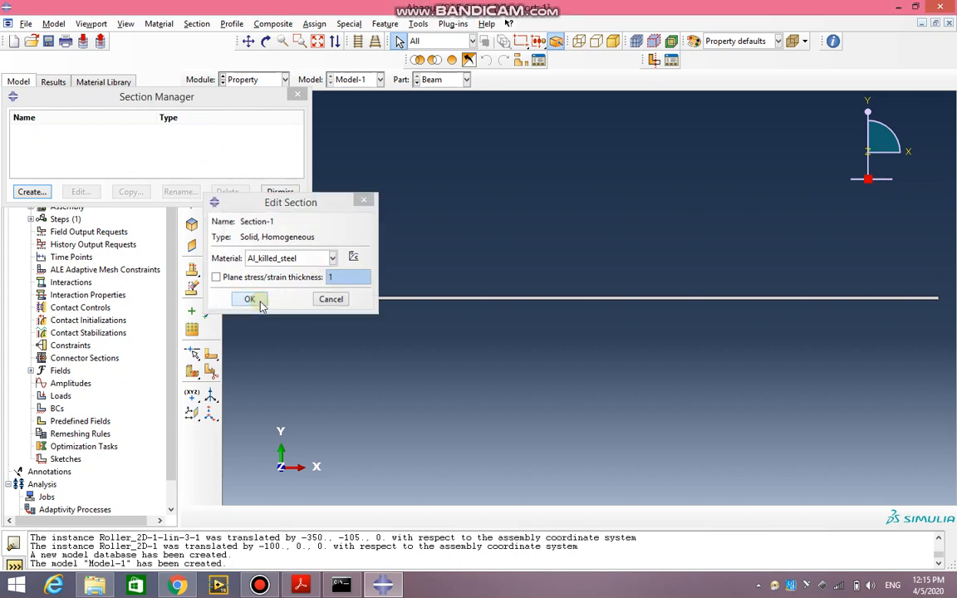
{"action": "left_click", "coordinate": [284, 191]}
- Assign Section-1 to the whole beam as region Set-1, taking the thickness from the section
{"action": "left_click", "coordinate": [212, 143]}
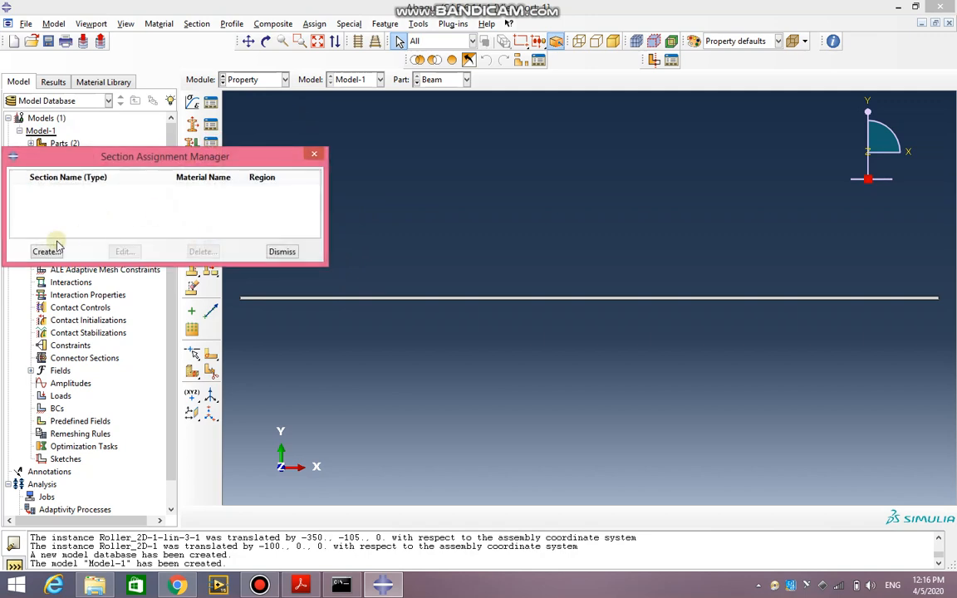
{"action": "left_click", "coordinate": [46, 252]}
{"action": "left_click", "coordinate": [463, 298]}
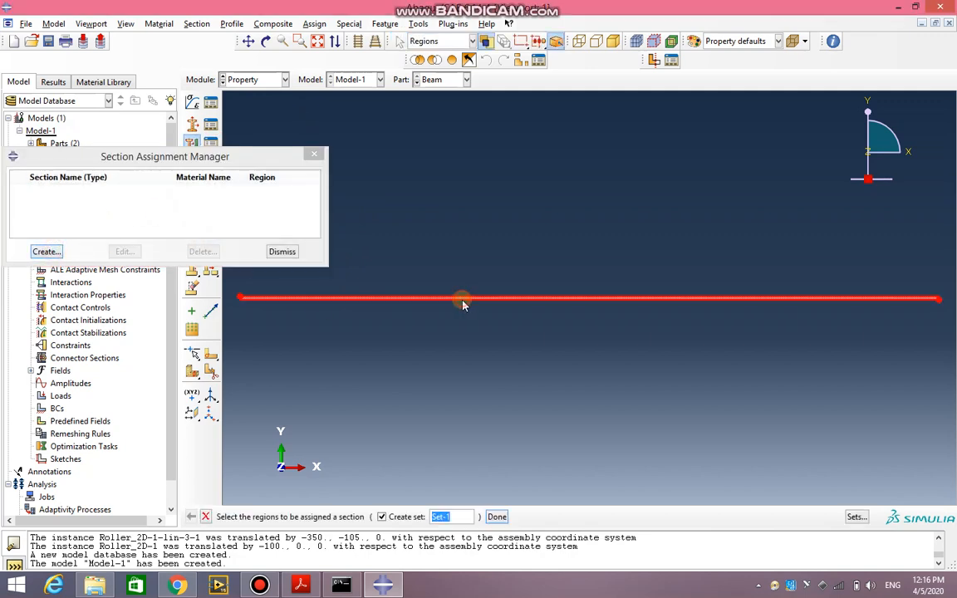
{"action": "left_click", "coordinate": [495, 518]}
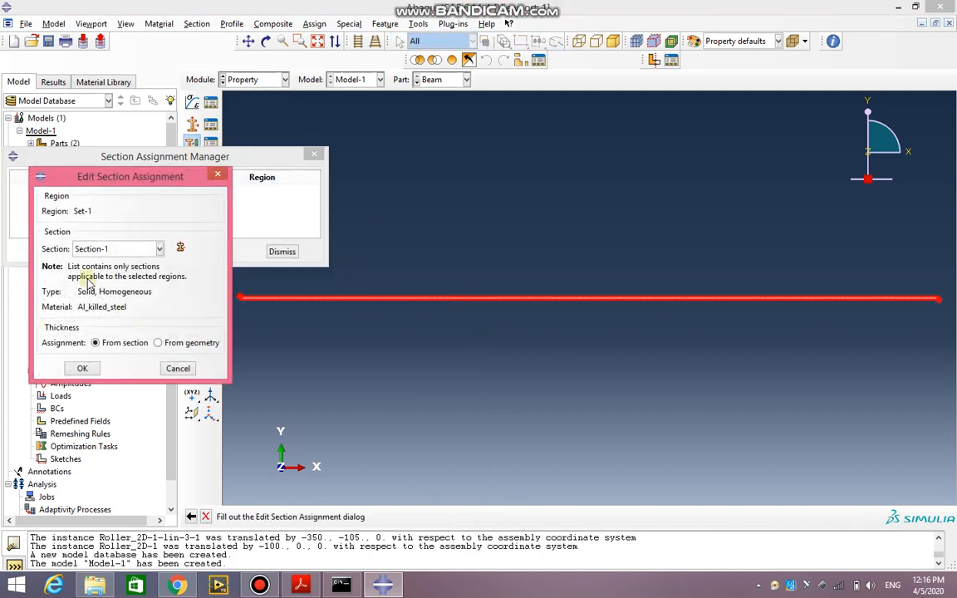
{"action": "left_click", "coordinate": [85, 369]}
{"action": "left_click", "coordinate": [282, 252]}
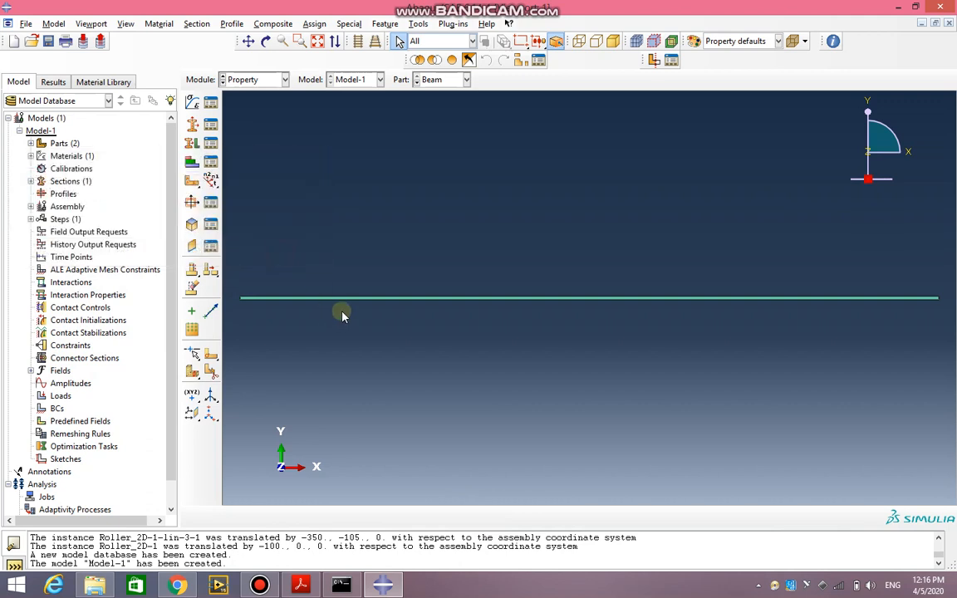
- Switch to the Assembly module and create dependent instances of the Beam and Roller_2D parts, auto-offset from other instances
{"action": "left_click", "coordinate": [249, 79]}
{"action": "left_click", "coordinate": [249, 119]}
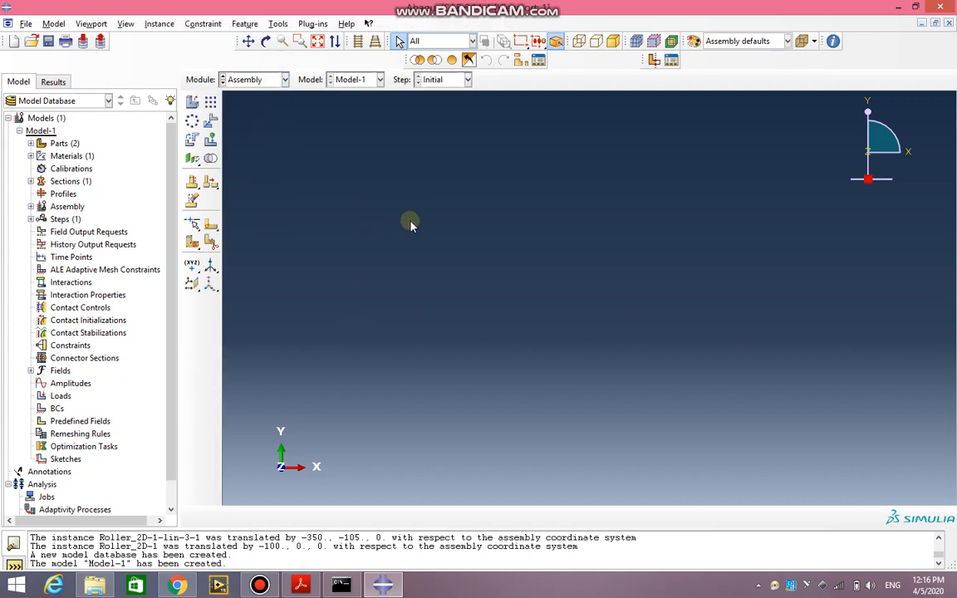
{"action": "left_click", "coordinate": [159, 23]}
{"action": "left_click", "coordinate": [166, 36]}
{"action": "left_click", "coordinate": [93, 262]}
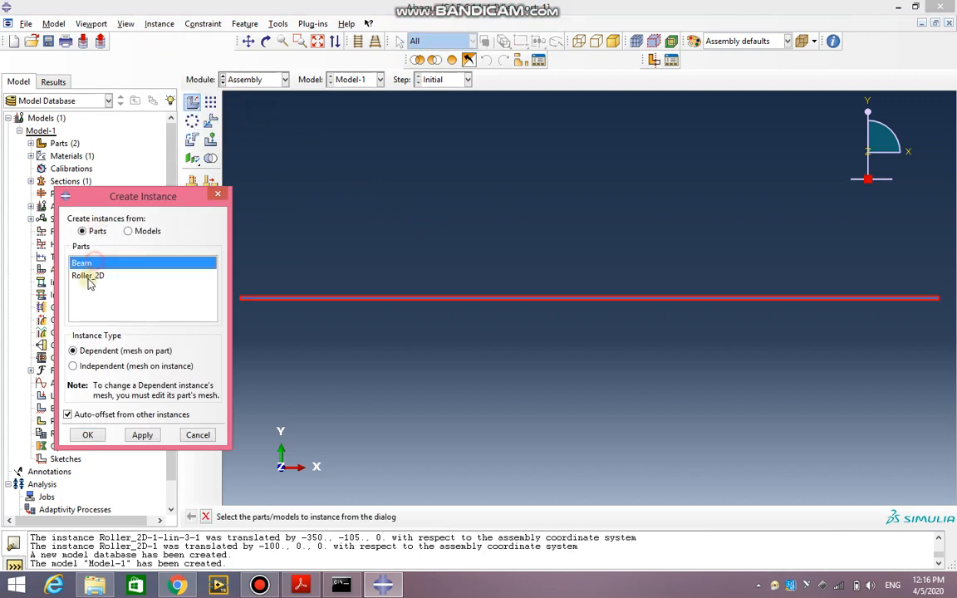
{"action": "left_click", "coordinate": [94, 275], "text": "shift"}
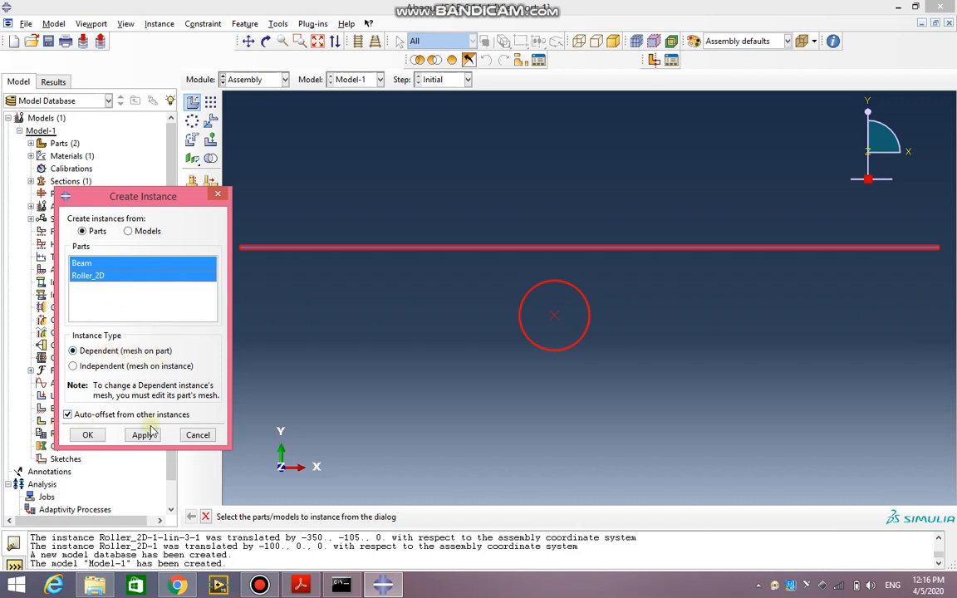
{"action": "left_click", "coordinate": [88, 434]}
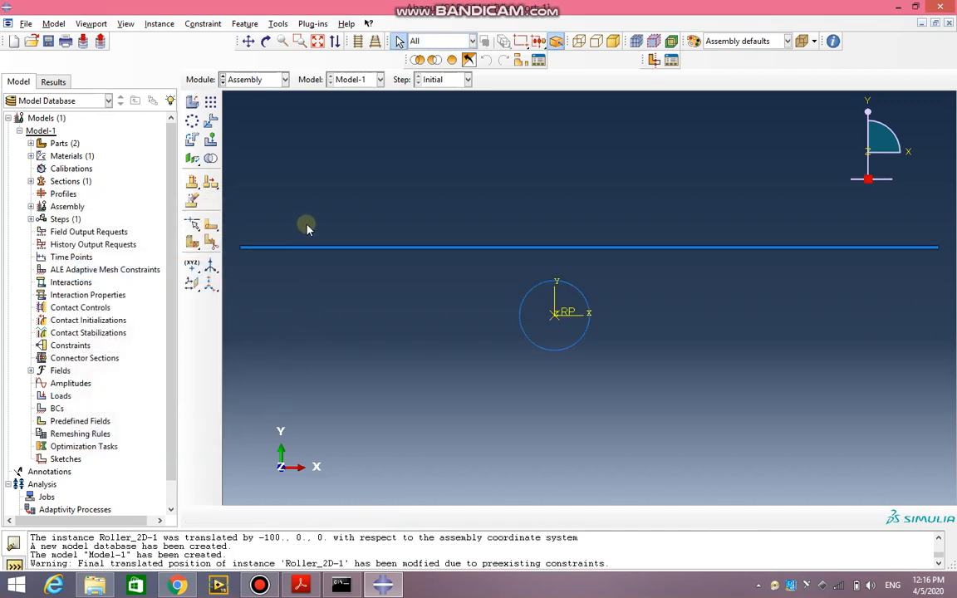
- Create a linear pattern of the roller with 3 instances offset 300 in direction 1 and 1 instance in direction 2
{"action": "left_click", "coordinate": [210, 103]}
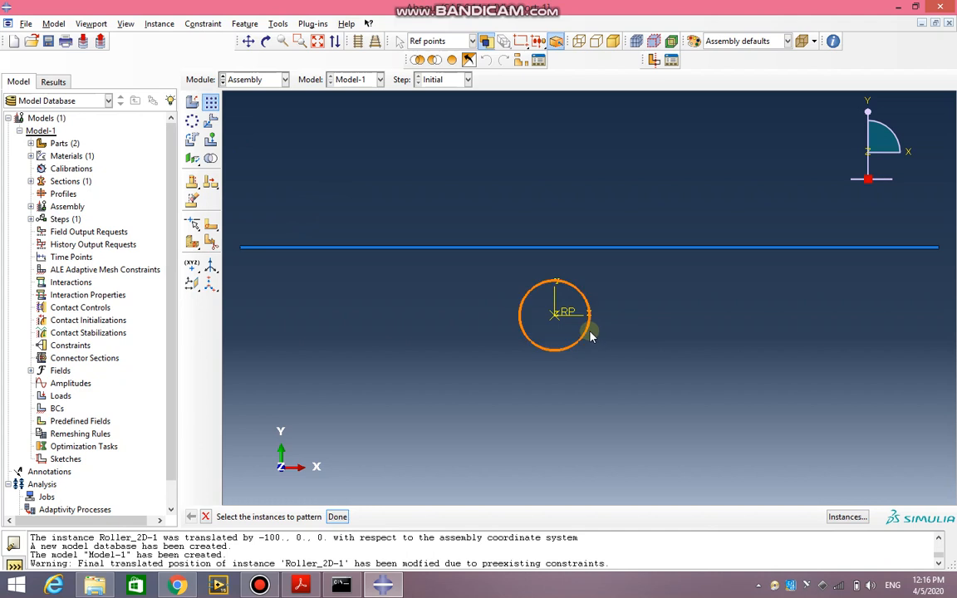
{"action": "left_click", "coordinate": [588, 334]}
{"action": "left_click", "coordinate": [336, 517]}
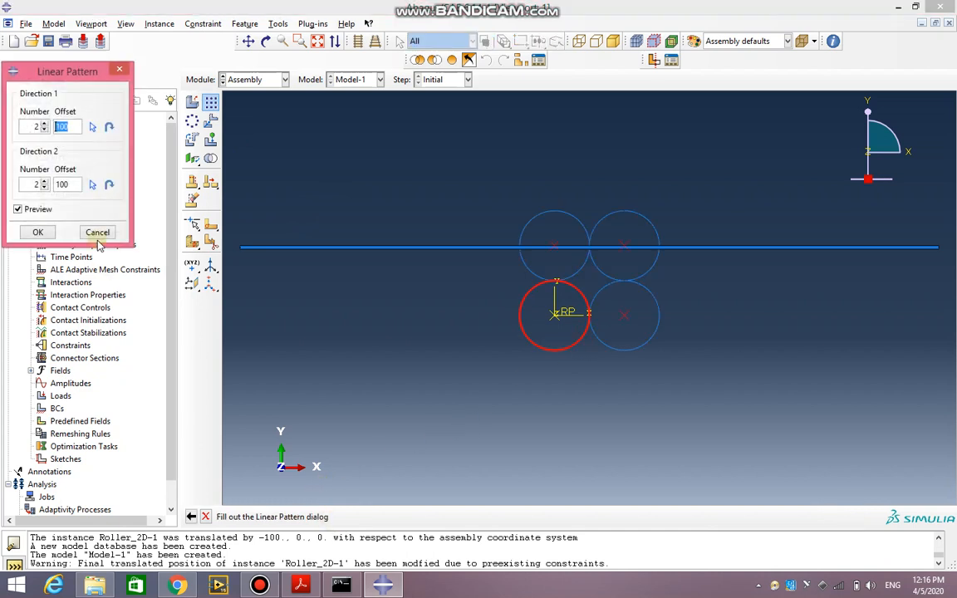
{"action": "type", "text": "3"}
{"action": "left_click", "coordinate": [69, 126]}
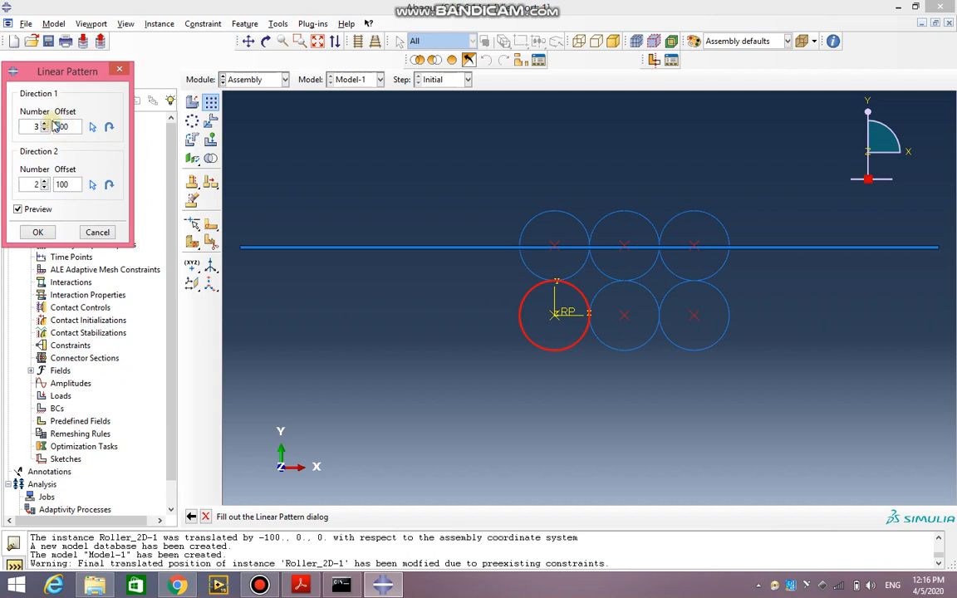
{"action": "type", "text": "300"}
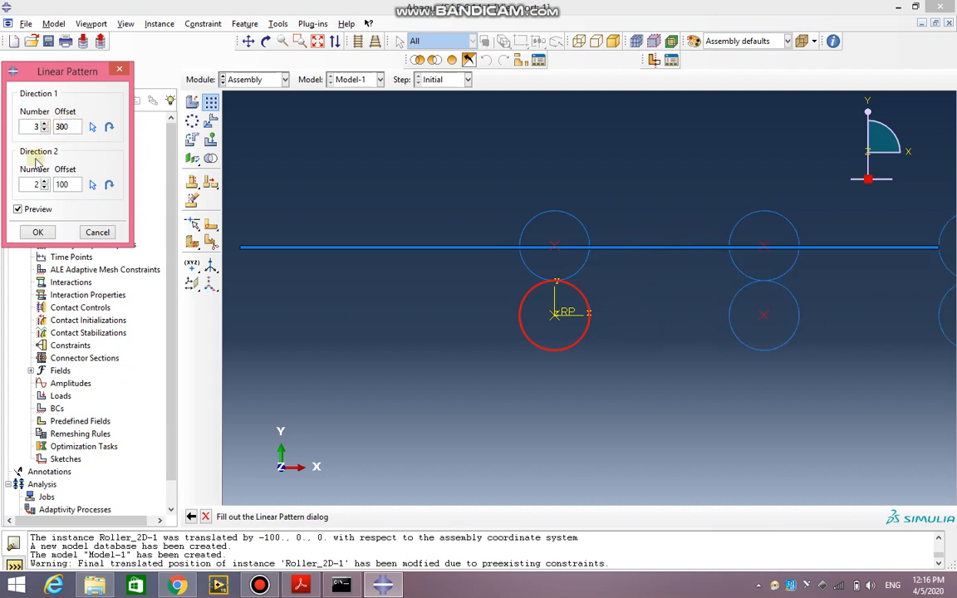
{"action": "left_click_drag", "start_coordinate": [22, 182], "coordinate": [43, 184]}
{"action": "type", "text": "1"}
{"action": "left_click", "coordinate": [35, 233]}
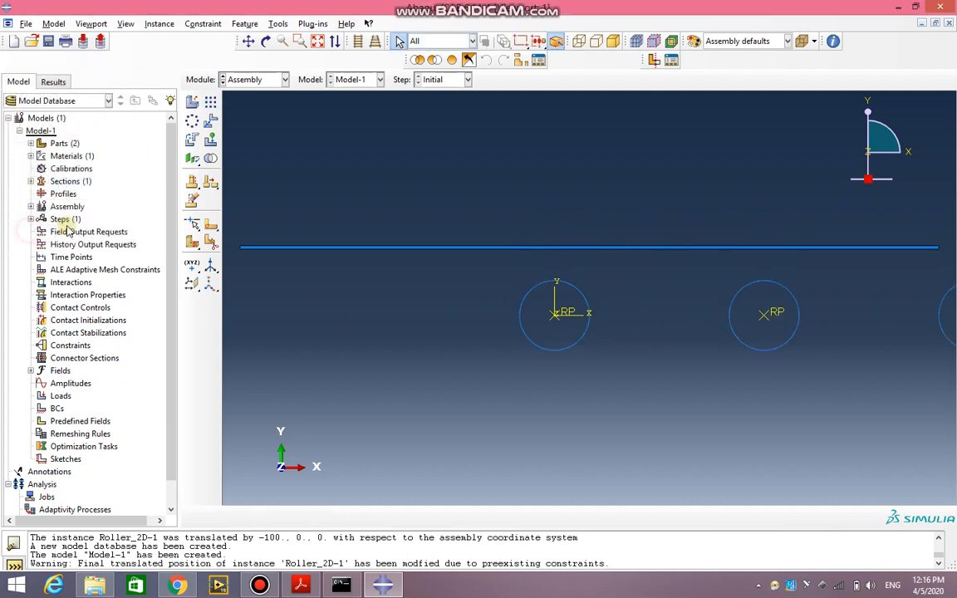
- Translate the beam instance so the upper corner of its right end lands on the middle roller's reference point
{"action": "left_click", "coordinate": [316, 41]}
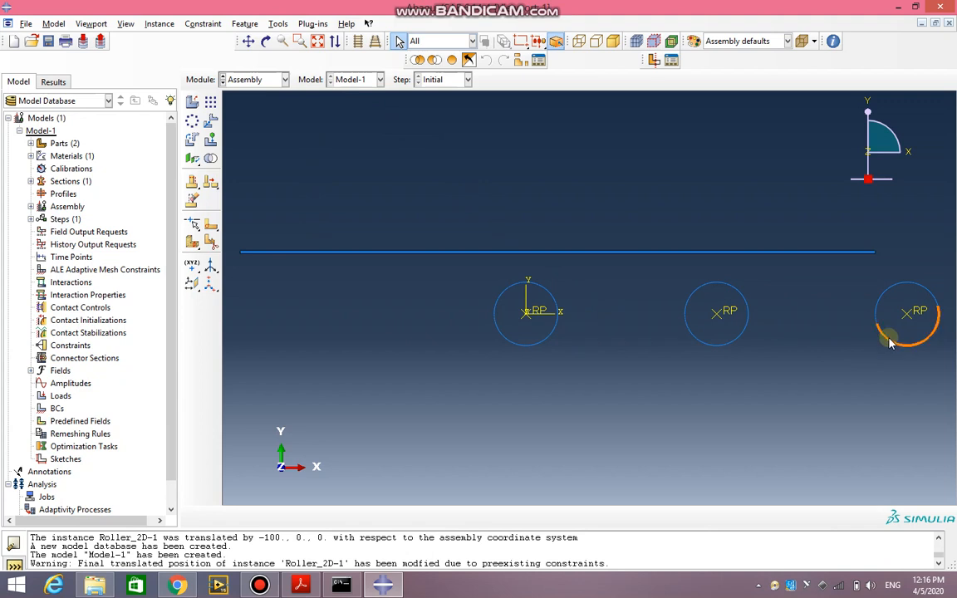
{"action": "left_click", "coordinate": [665, 252]}
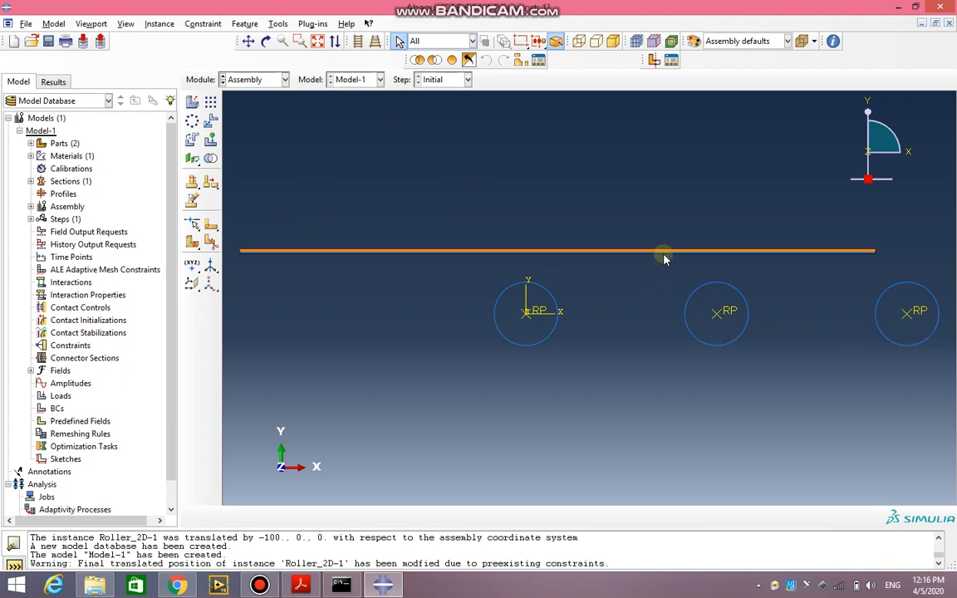
{"action": "left_click", "coordinate": [534, 337]}
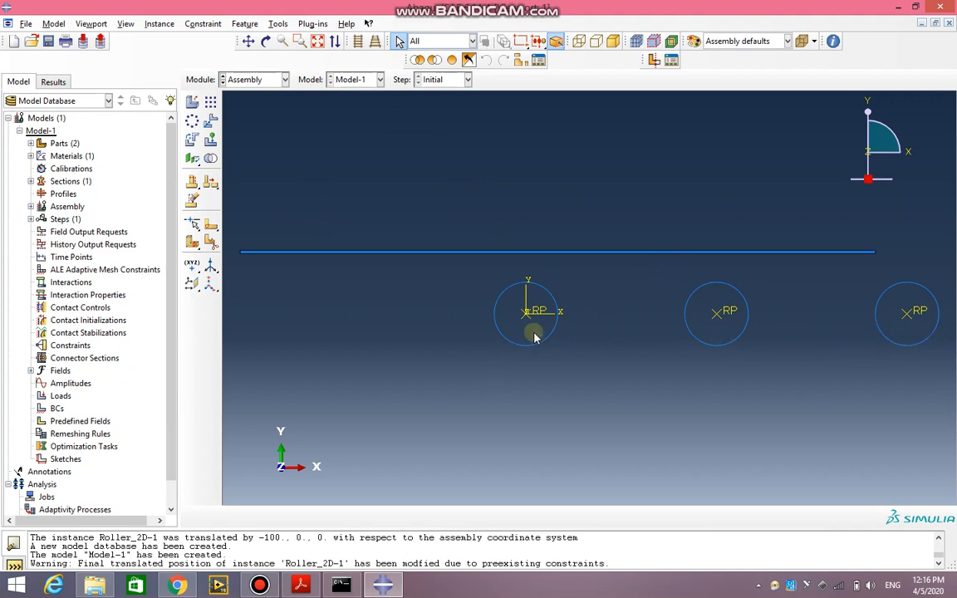
{"action": "left_click", "coordinate": [211, 122]}
{"action": "left_click", "coordinate": [279, 253]}
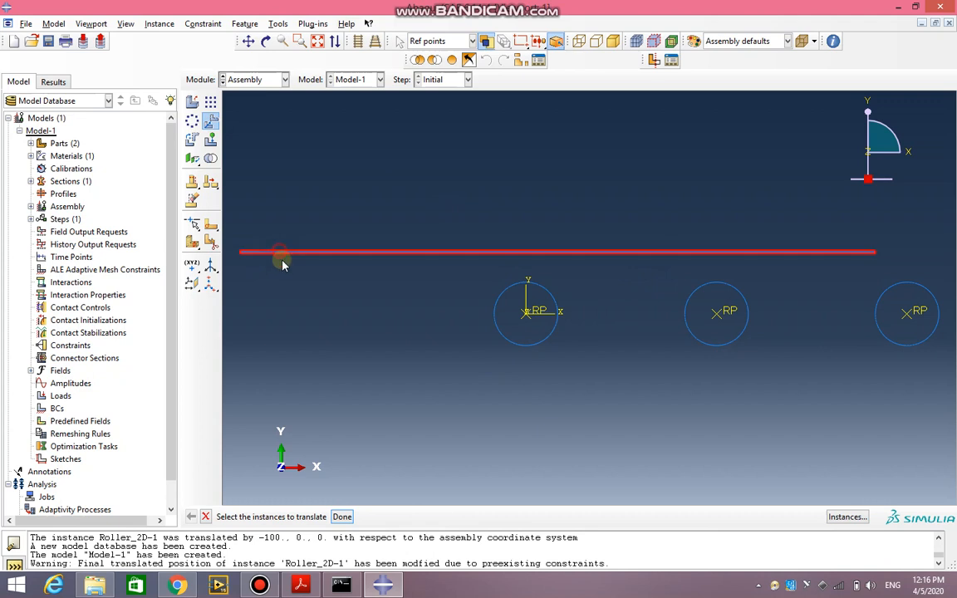
{"action": "left_click", "coordinate": [341, 517]}
{"action": "scroll", "coordinate": [909, 260], "scroll_direction": "up", "scroll_amount": 5}
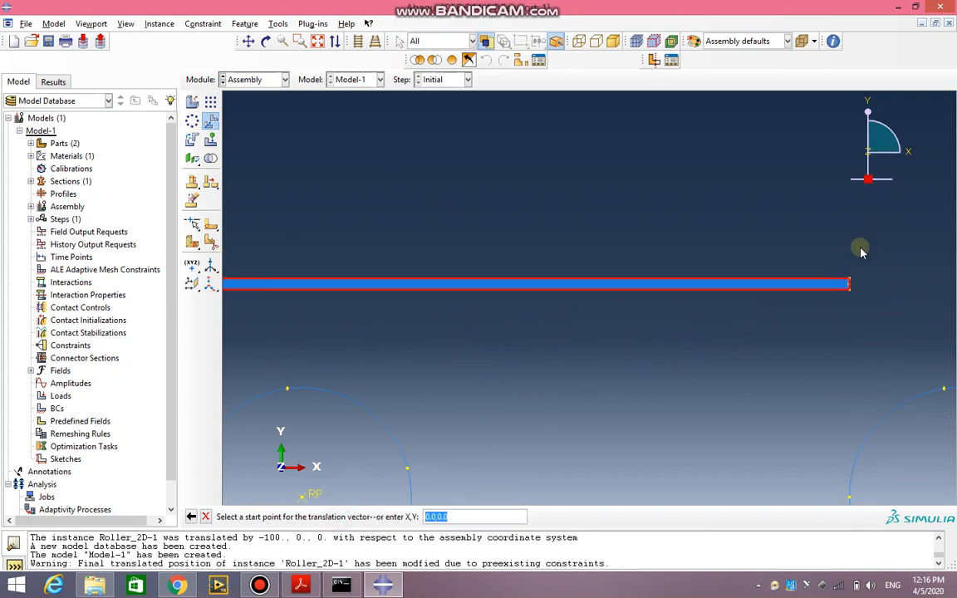
{"action": "left_click", "coordinate": [848, 284]}
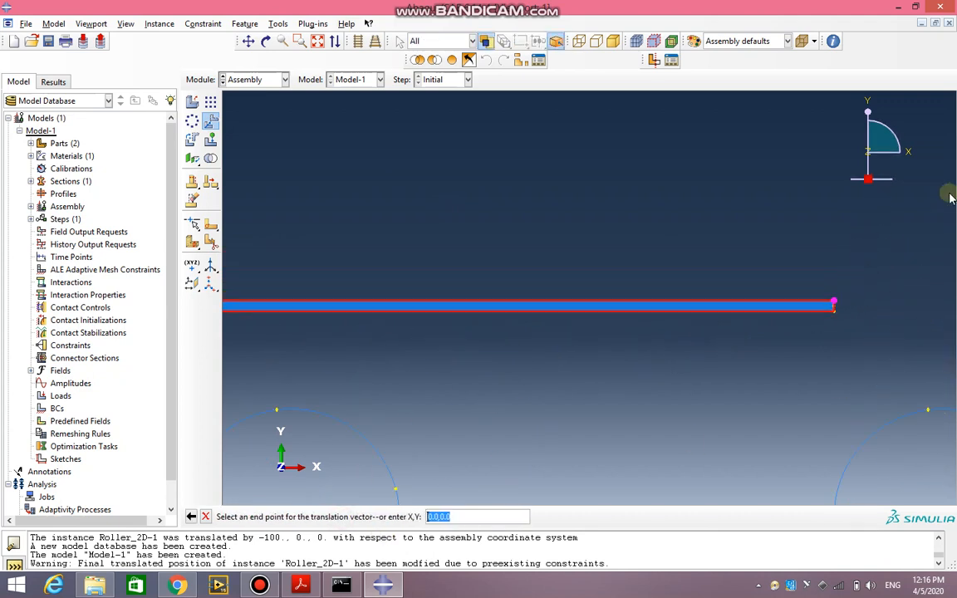
{"action": "scroll", "coordinate": [840, 228], "scroll_direction": "down", "scroll_amount": 5}
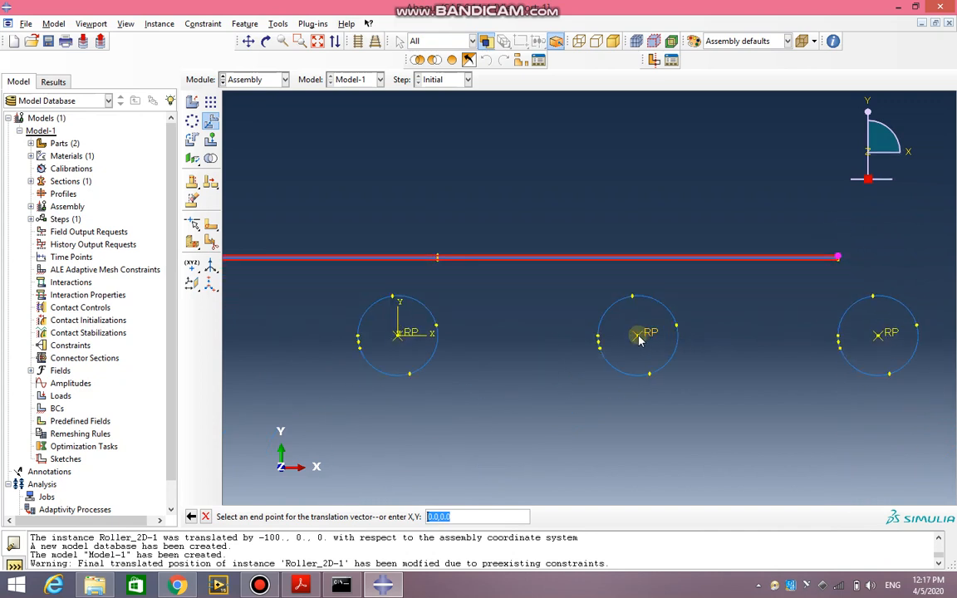
{"action": "left_click", "coordinate": [639, 339]}
{"action": "left_click", "coordinate": [300, 516]}
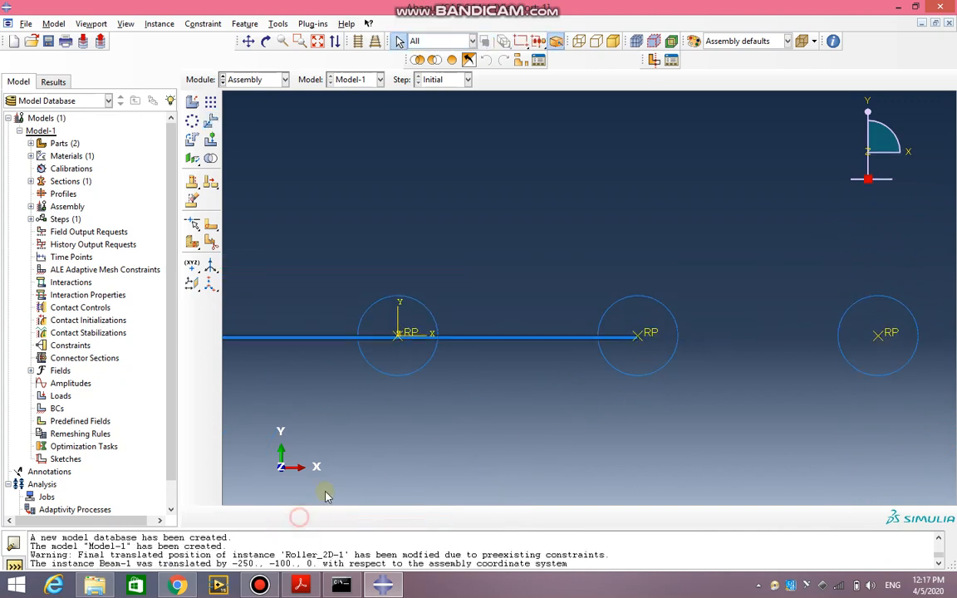
- Translate the beam instance from start point 0.0,0.0 to end point 20,-50
{"action": "left_click", "coordinate": [210, 122]}
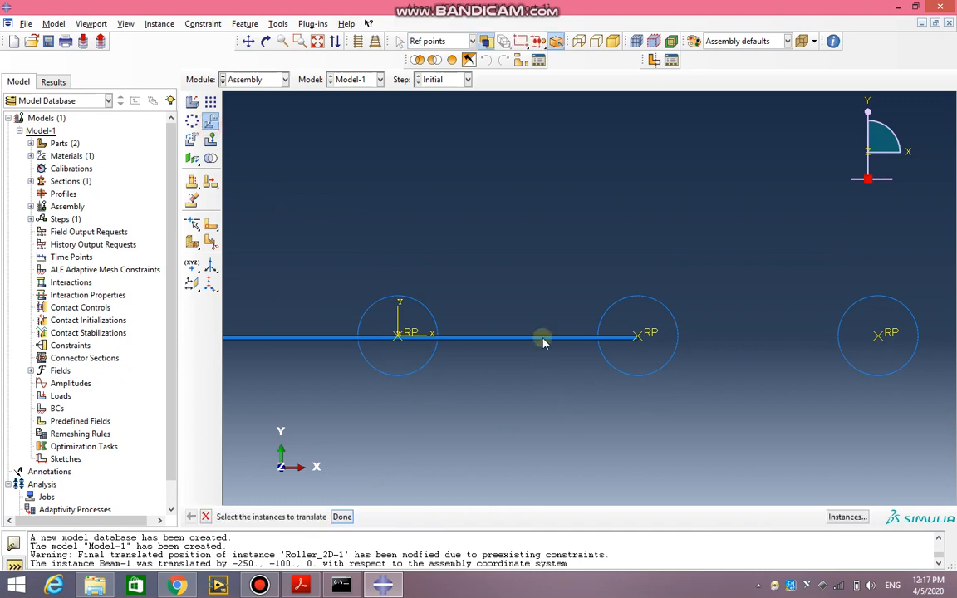
{"action": "left_click", "coordinate": [542, 340]}
{"action": "left_click", "coordinate": [342, 517]}
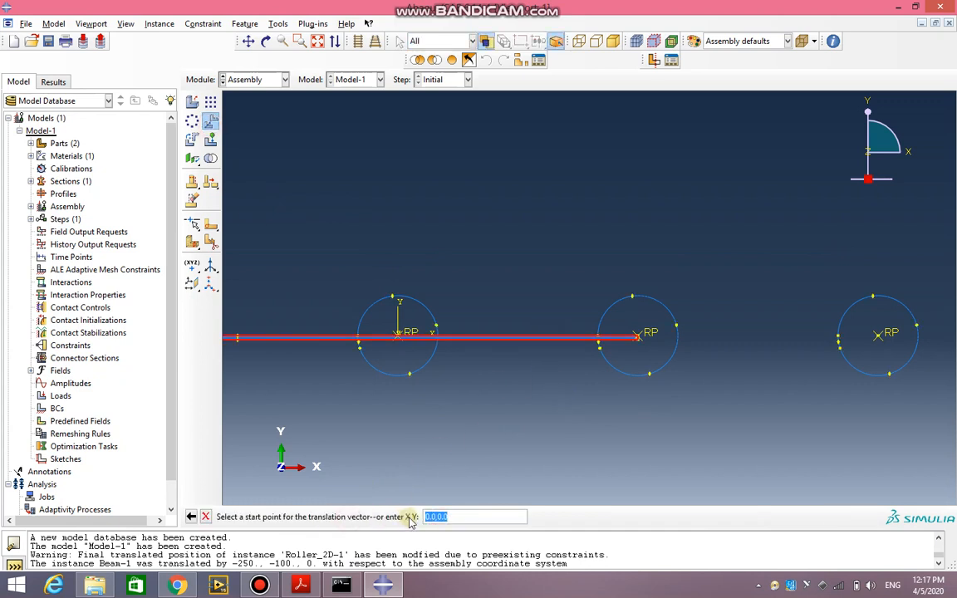
{"action": "key", "text": "Return"}
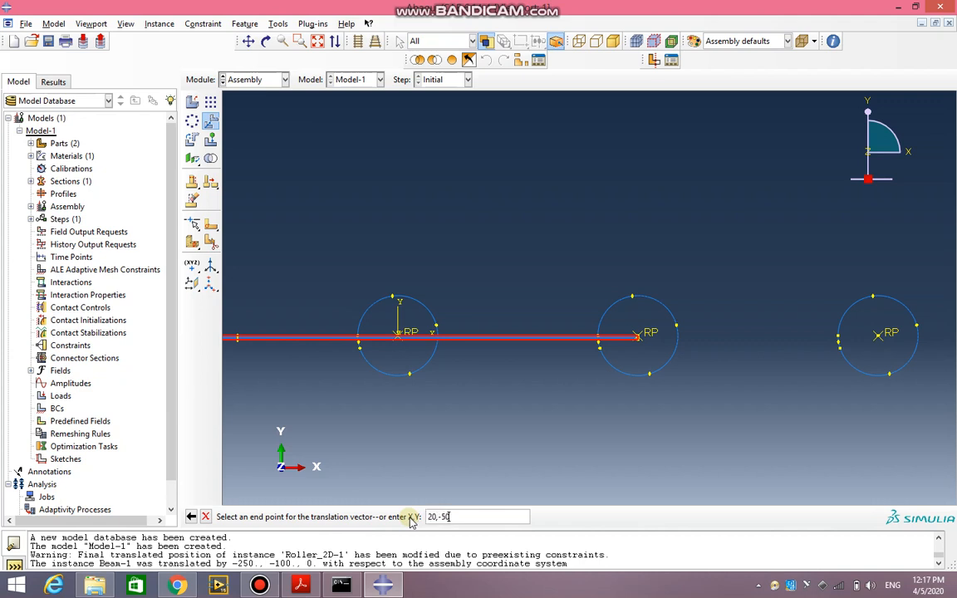
{"action": "type", "text": "20,-50"}
{"action": "key", "text": "Return"}
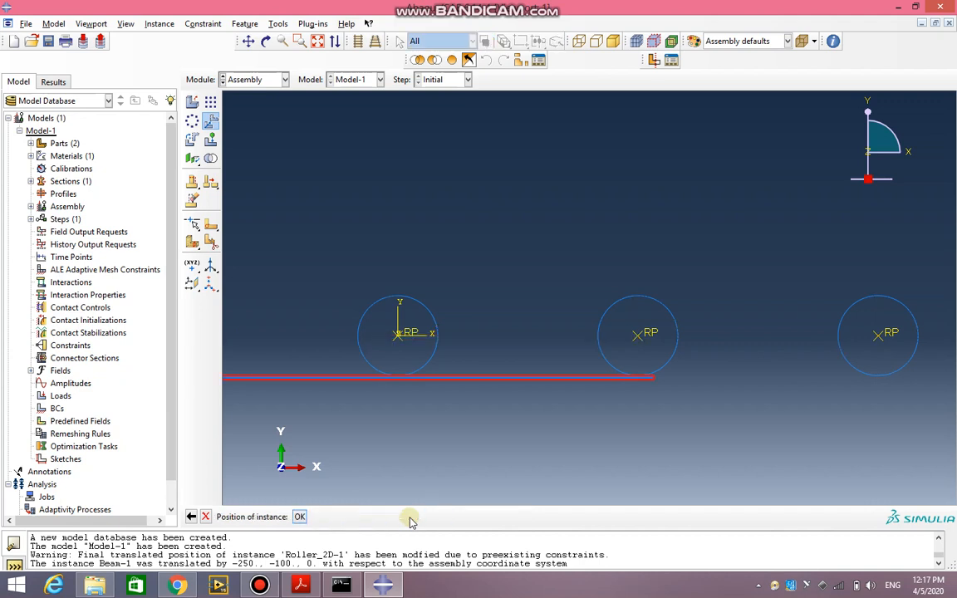
{"action": "left_click", "coordinate": [300, 517]}
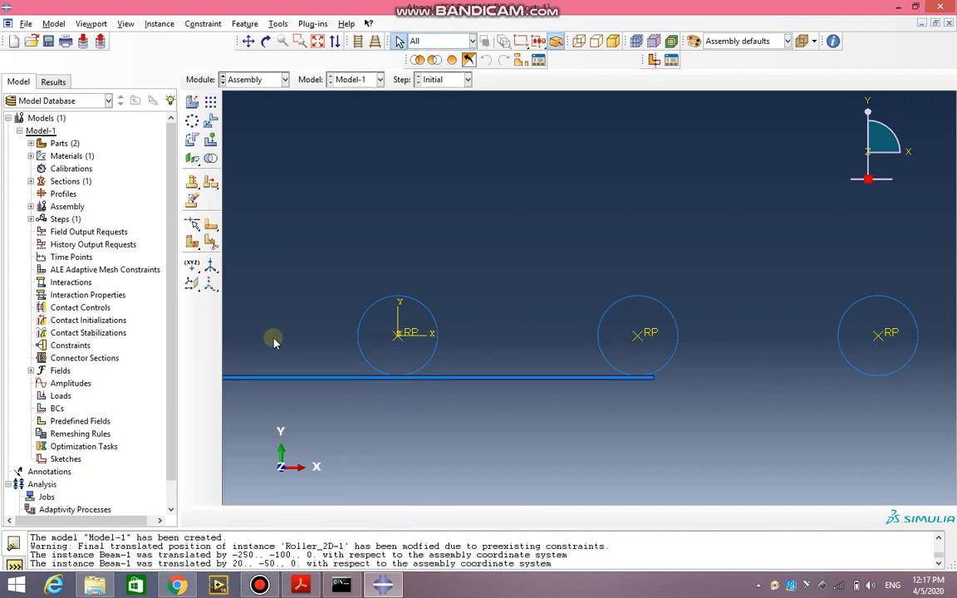
- Translate the rightmost roller instance from start point 0.0,0.0 to end point -450,-105, below the beam between the other two rollers
{"action": "left_click", "coordinate": [210, 121]}
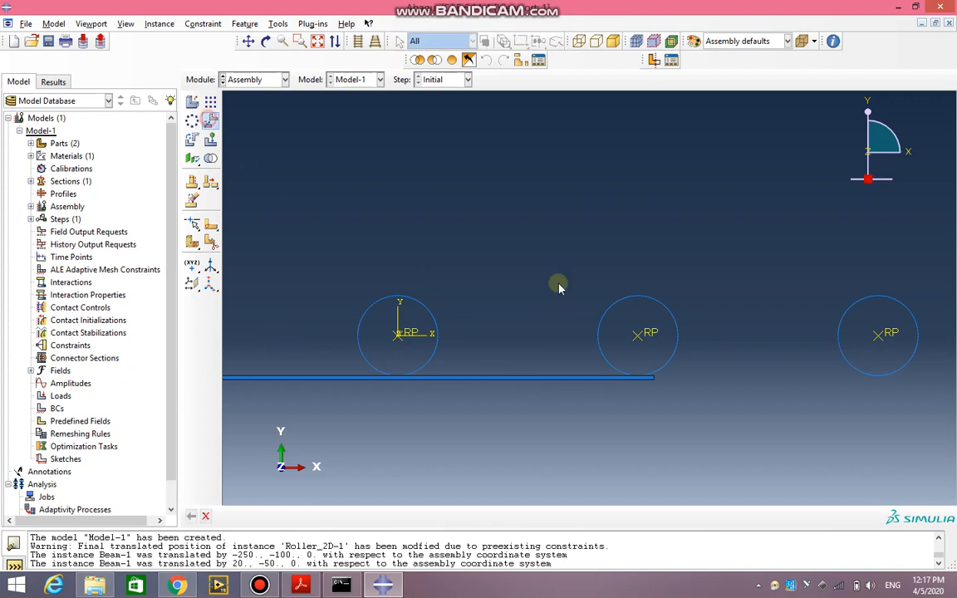
{"action": "left_click", "coordinate": [844, 356]}
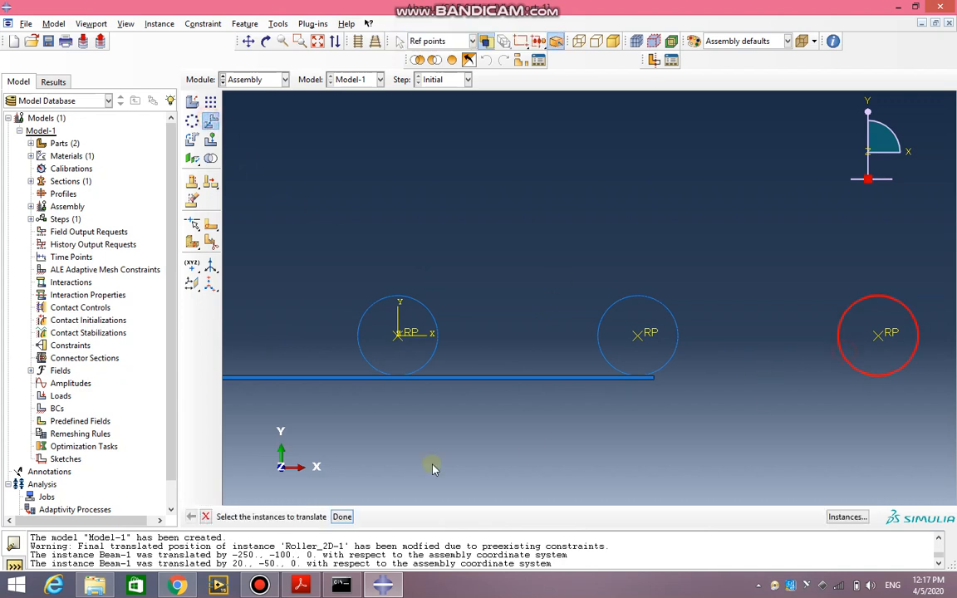
{"action": "left_click", "coordinate": [340, 517]}
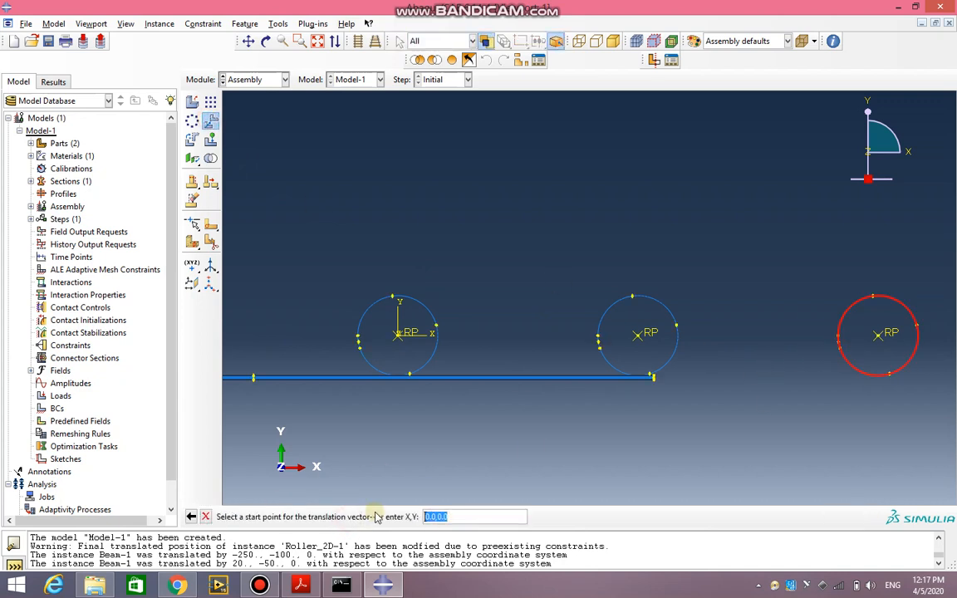
{"action": "key", "text": "Return"}
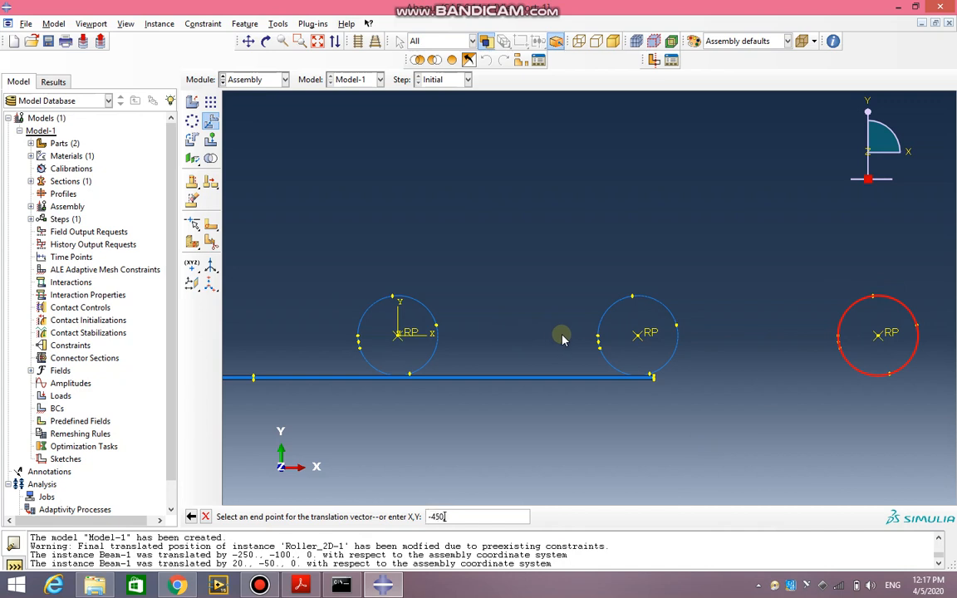
{"action": "key", "text": "BackSpace"}
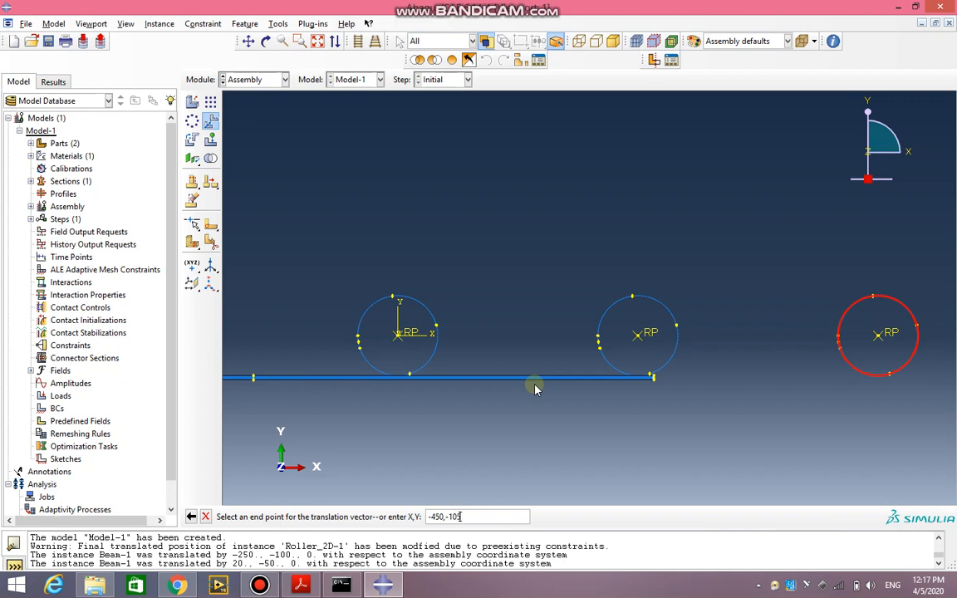
{"action": "type", "text": ",-105"}
{"action": "key", "text": "Return"}
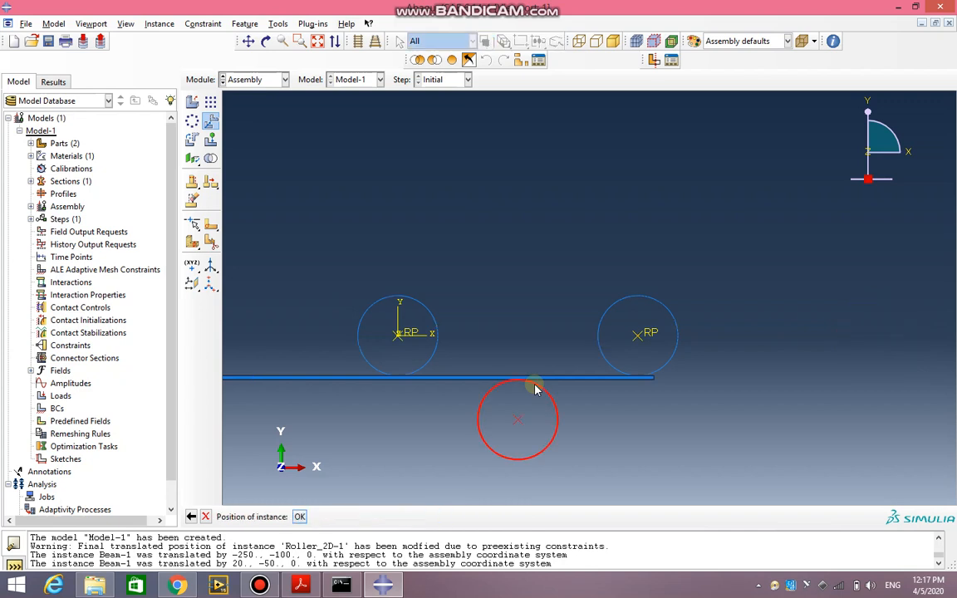
{"action": "left_click", "coordinate": [301, 517]}
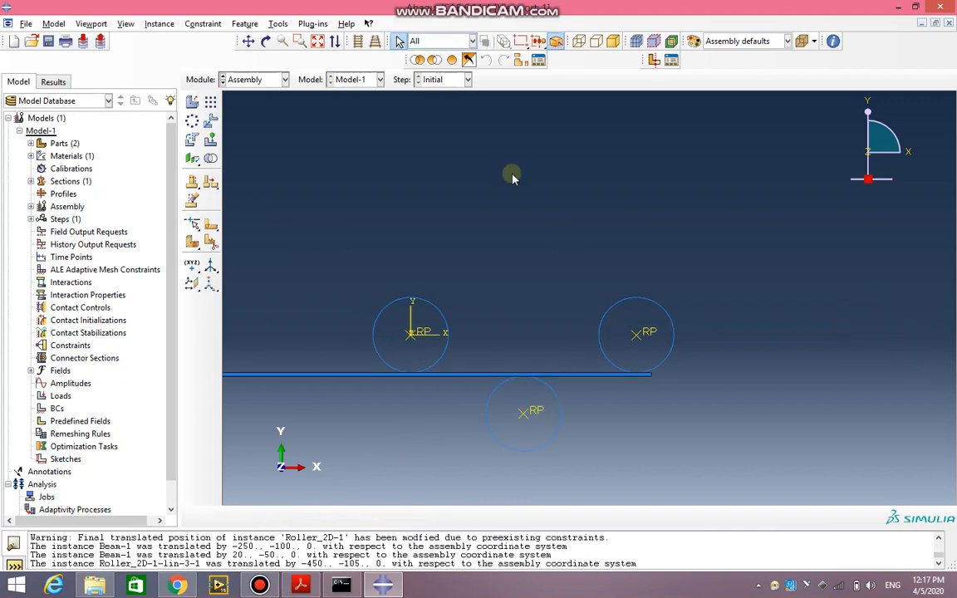
{"action": "left_click", "coordinate": [317, 42]}
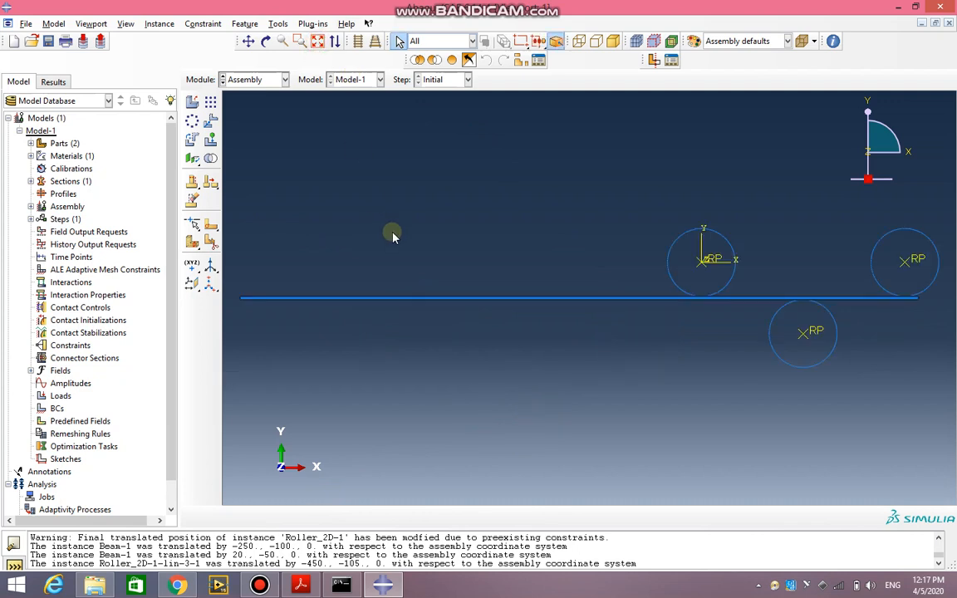